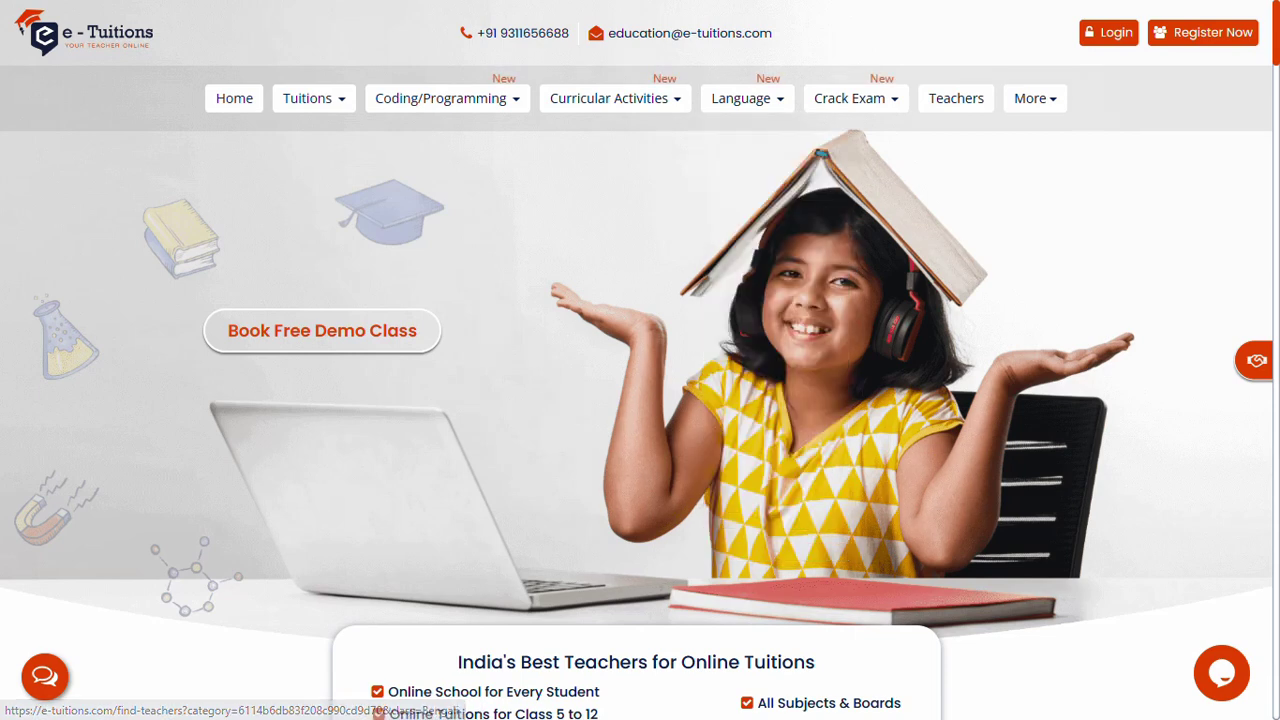
# - Look through the home page's course categories, popular teachers and How Our Classes Work sections
pyautogui.moveTo(855, 98)
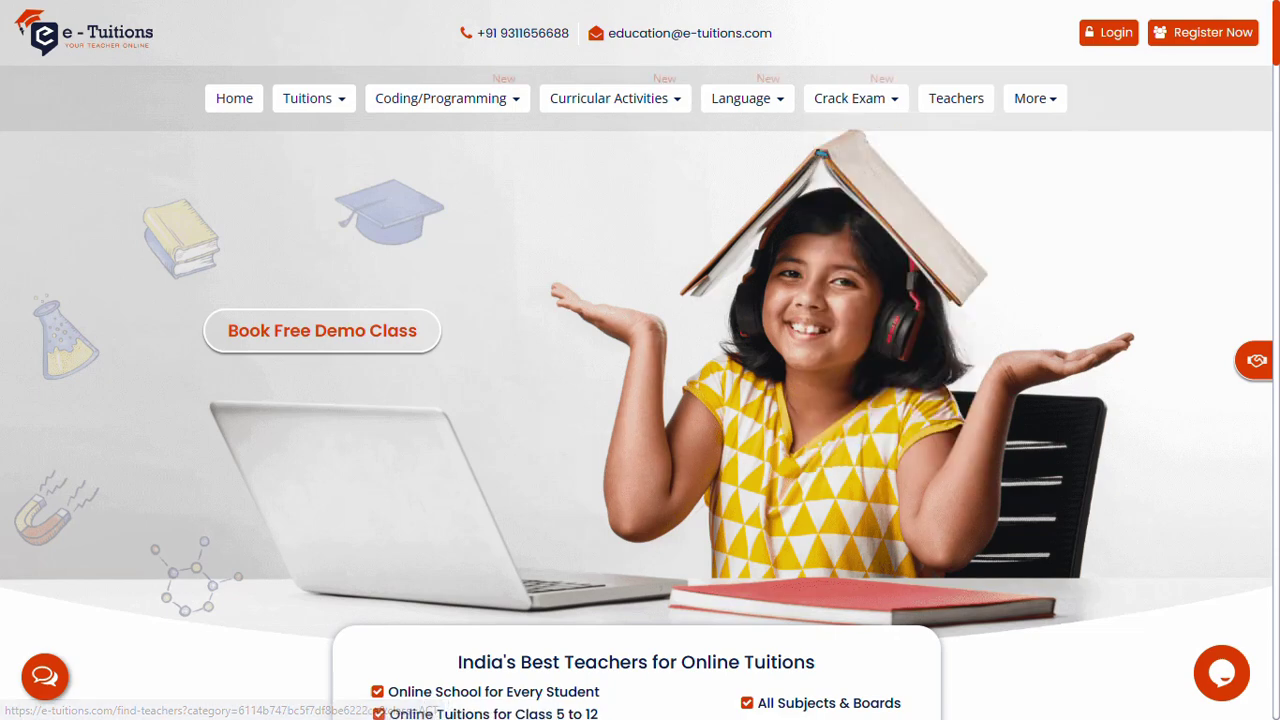
pyautogui.scroll(-5, 640, 400)
pyautogui.scroll(-8, 640, 400)
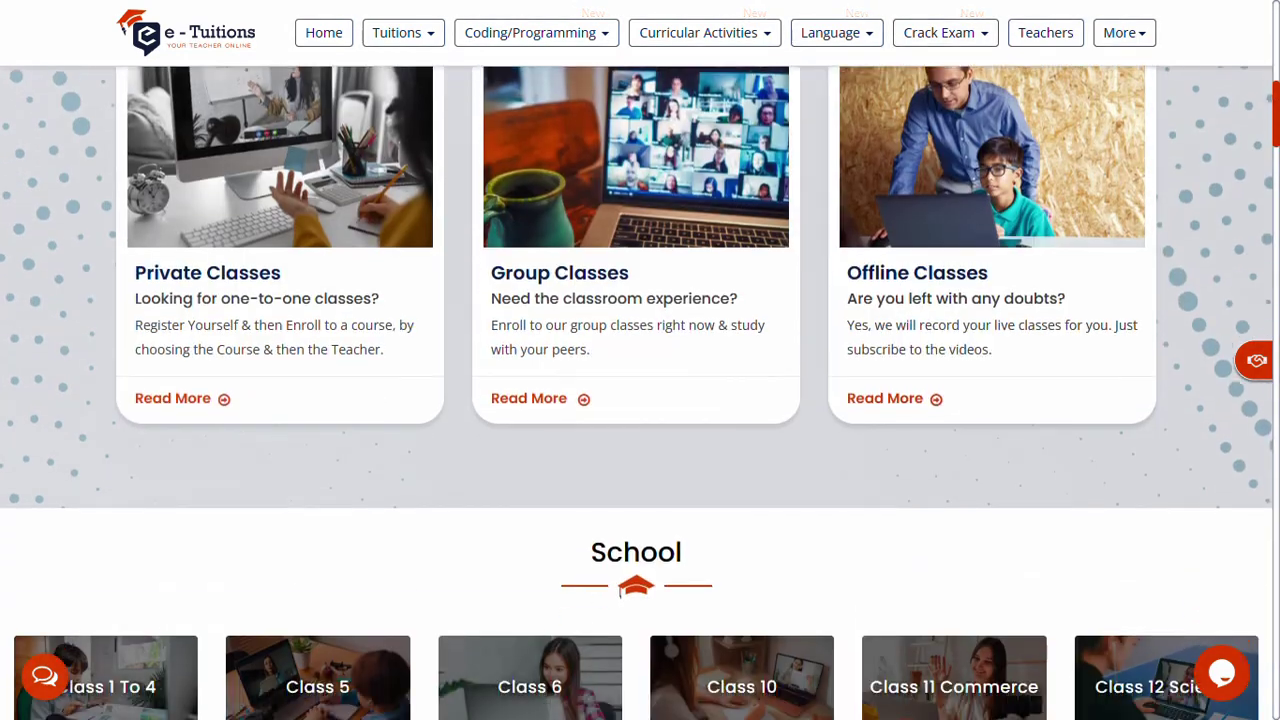
pyautogui.scroll(-9, 640, 400)
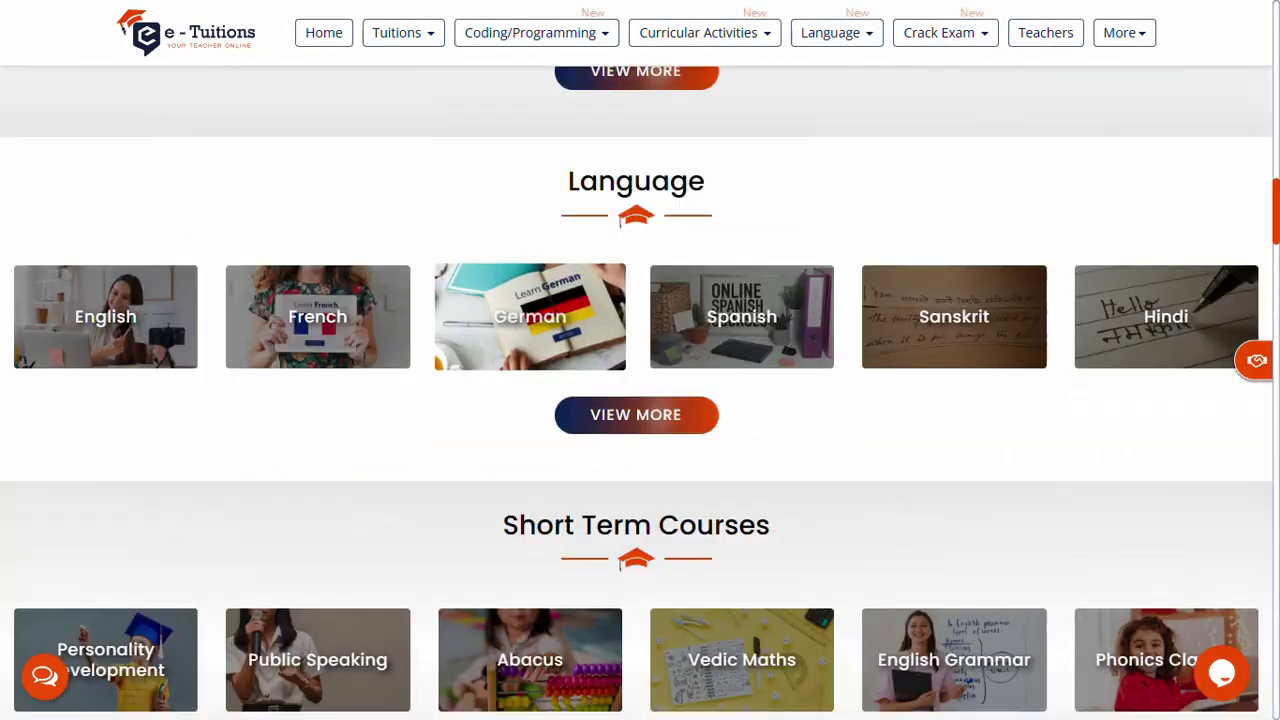
pyautogui.scroll(-9, 640, 400)
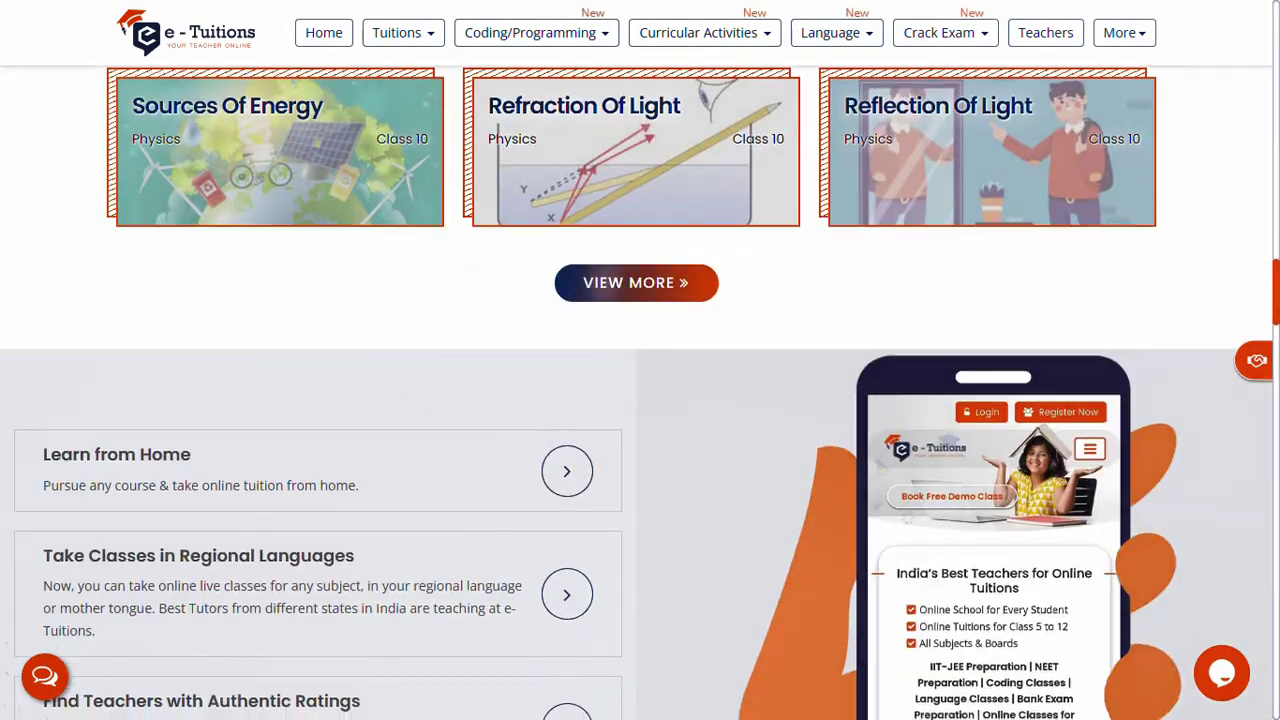
pyautogui.scroll(-8, 640, 400)
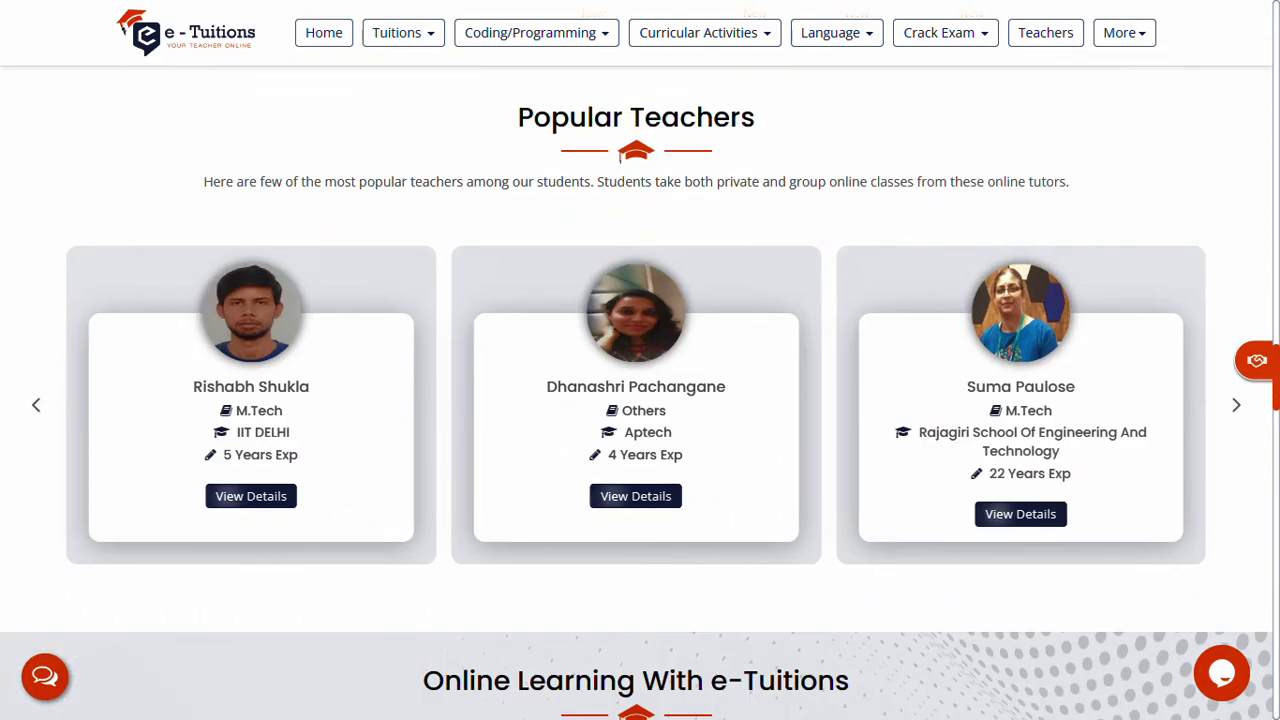
pyautogui.scroll(-7, 992, 450)
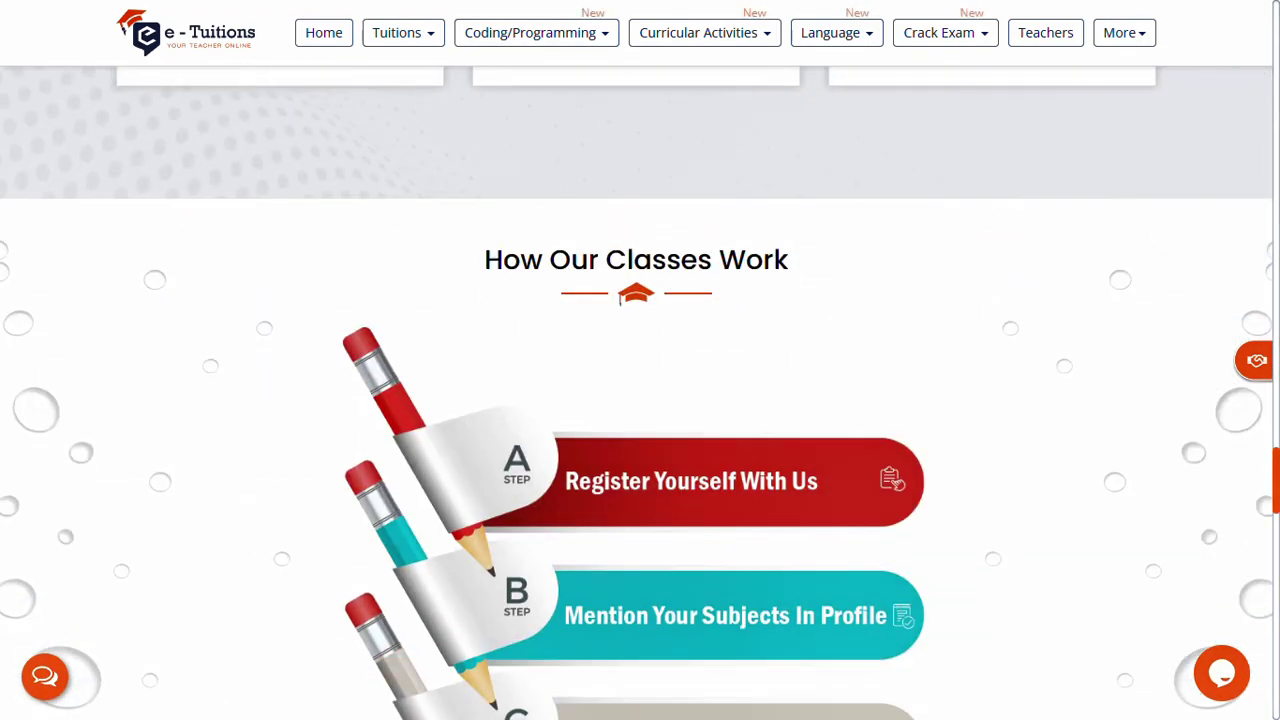
pyautogui.scroll(6, 992, 450)
pyautogui.scroll(17, 640, 400)
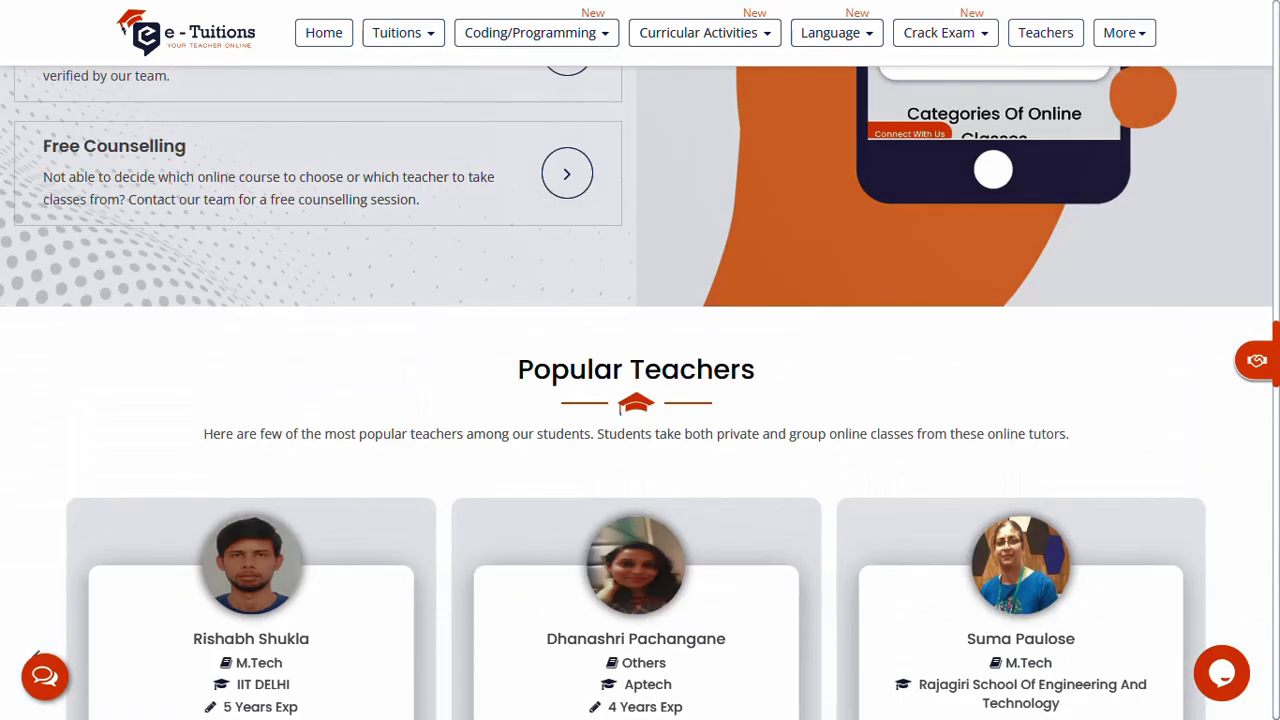
pyautogui.scroll(20, 636, 392)
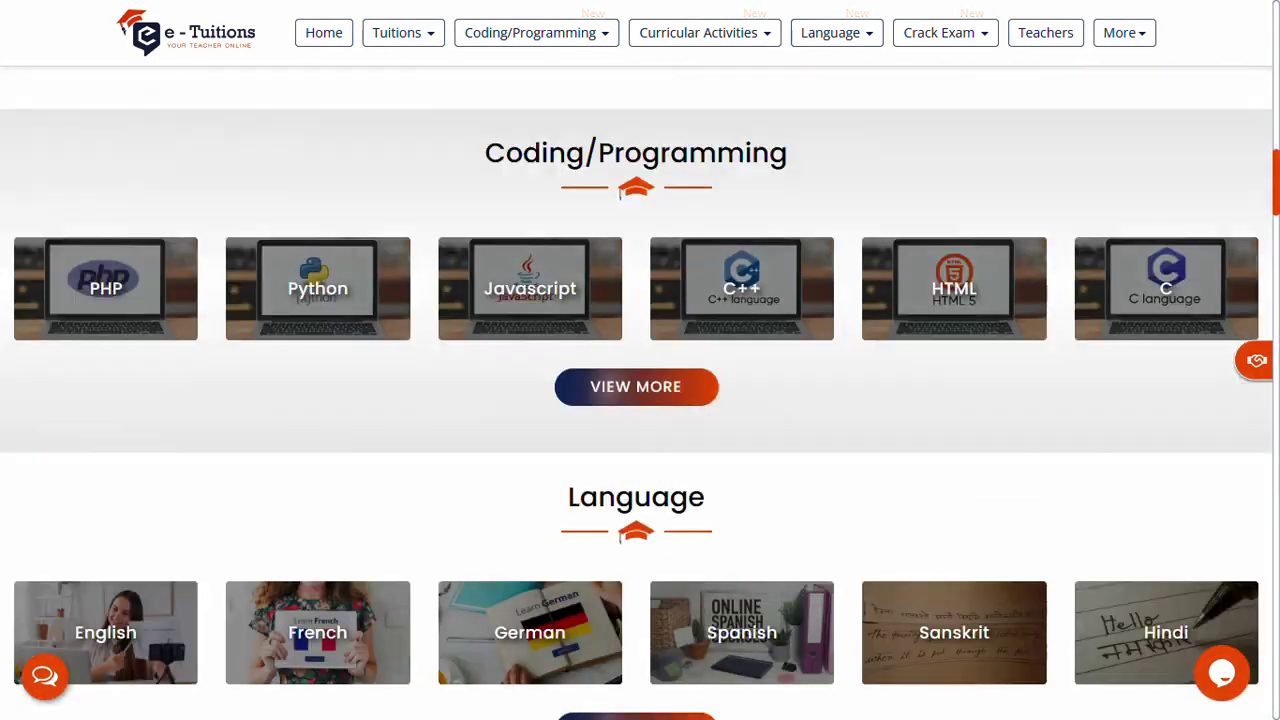
pyautogui.scroll(8, 636, 392)
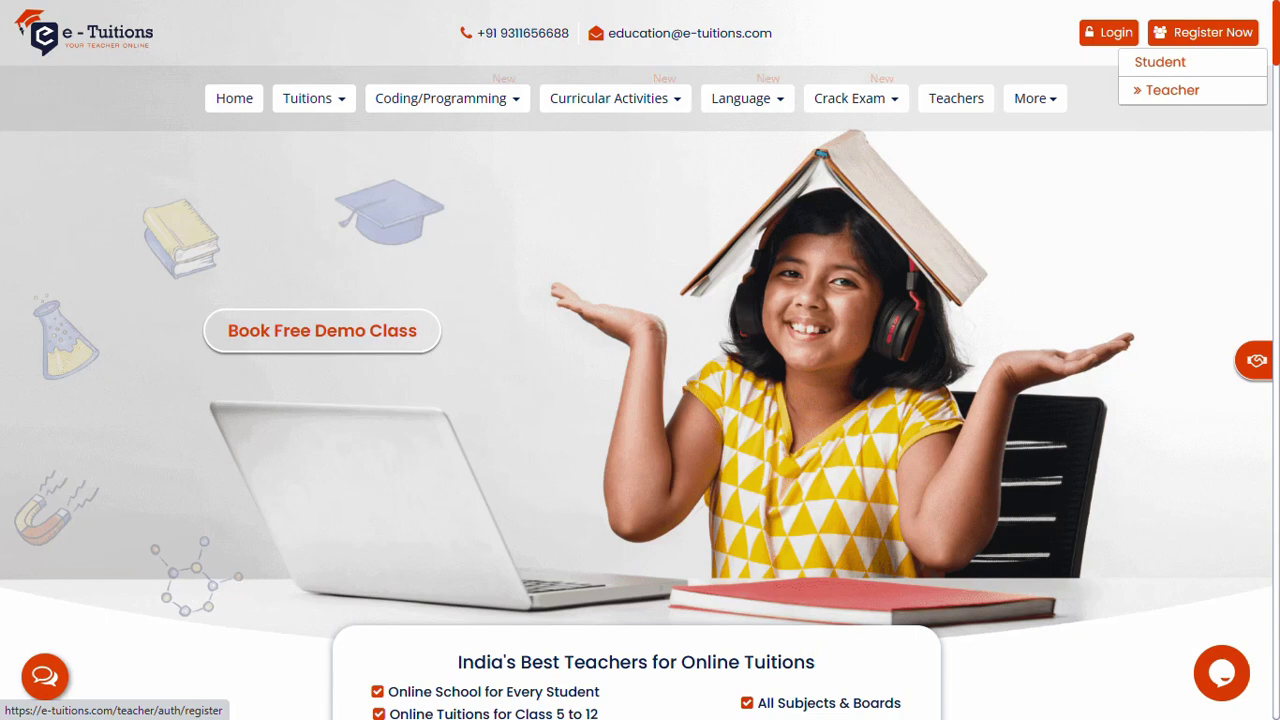
# - Open the teacher registration form, look over its contact fields and accept the Terms & Conditions
pyautogui.click(1172, 90)
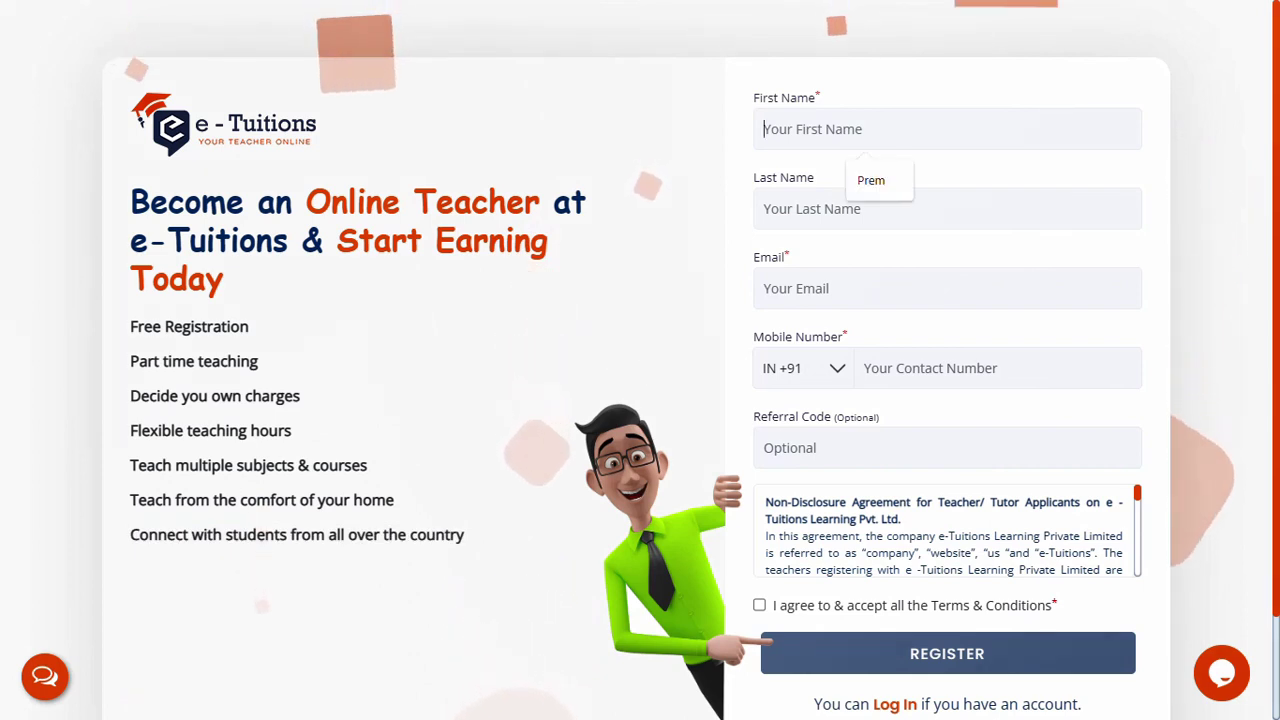
pyautogui.click(947, 310)
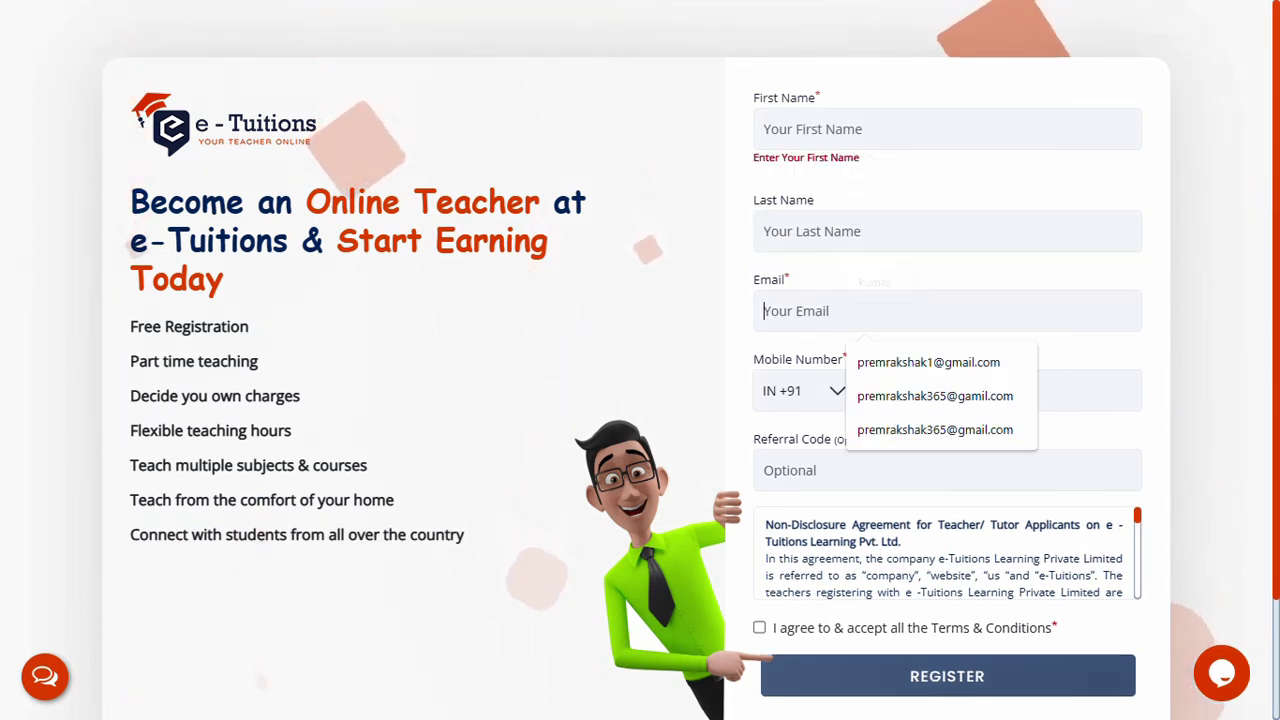
pyautogui.press('Tab')
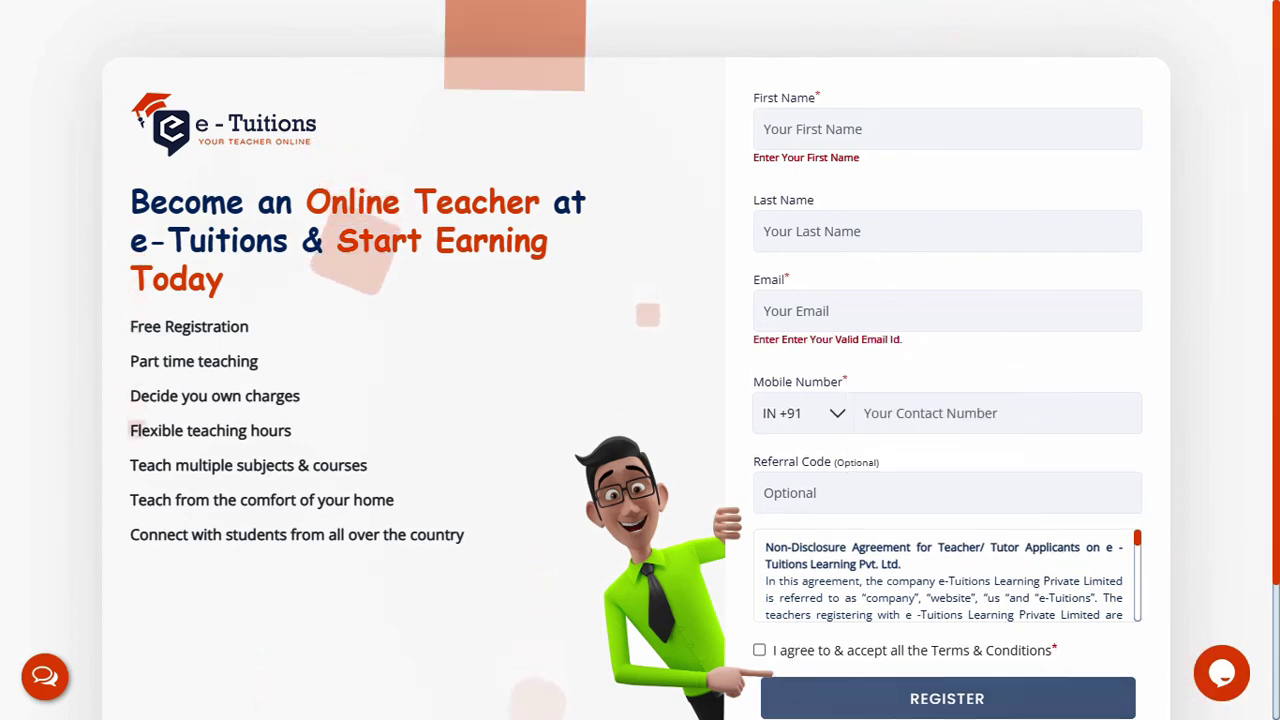
pyautogui.scroll(-2, 640, 360)
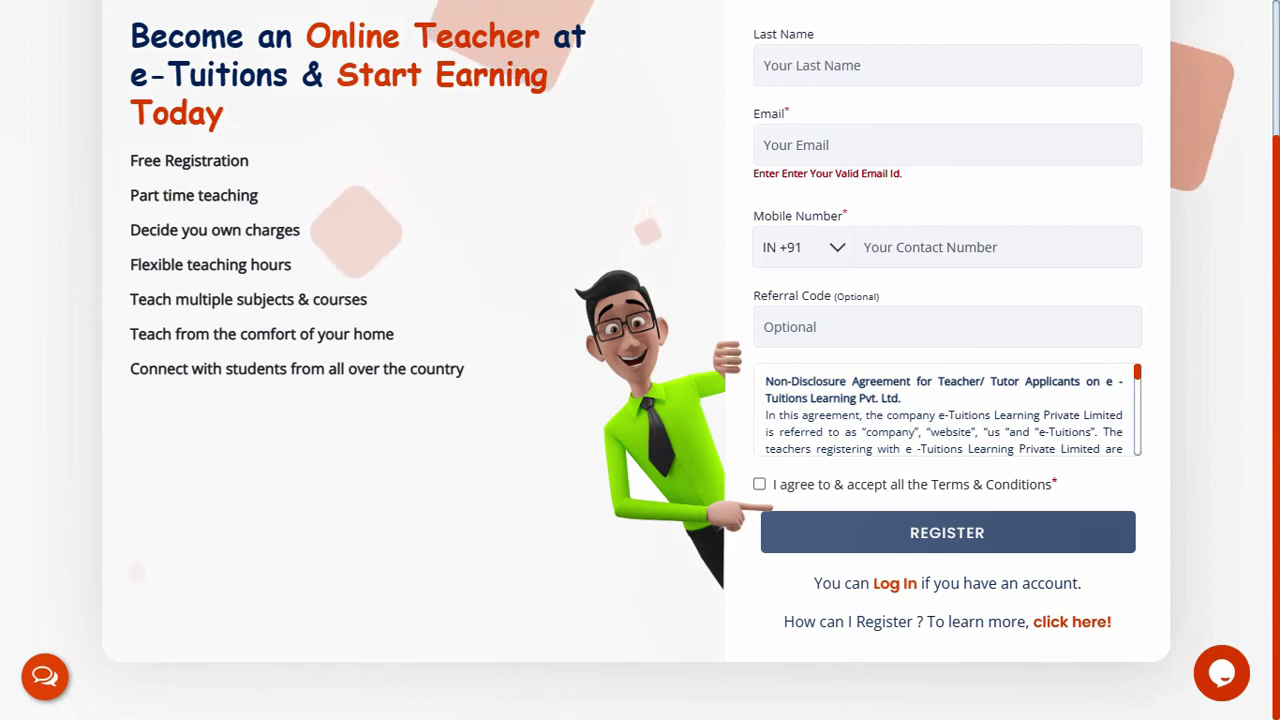
pyautogui.click(759, 484)
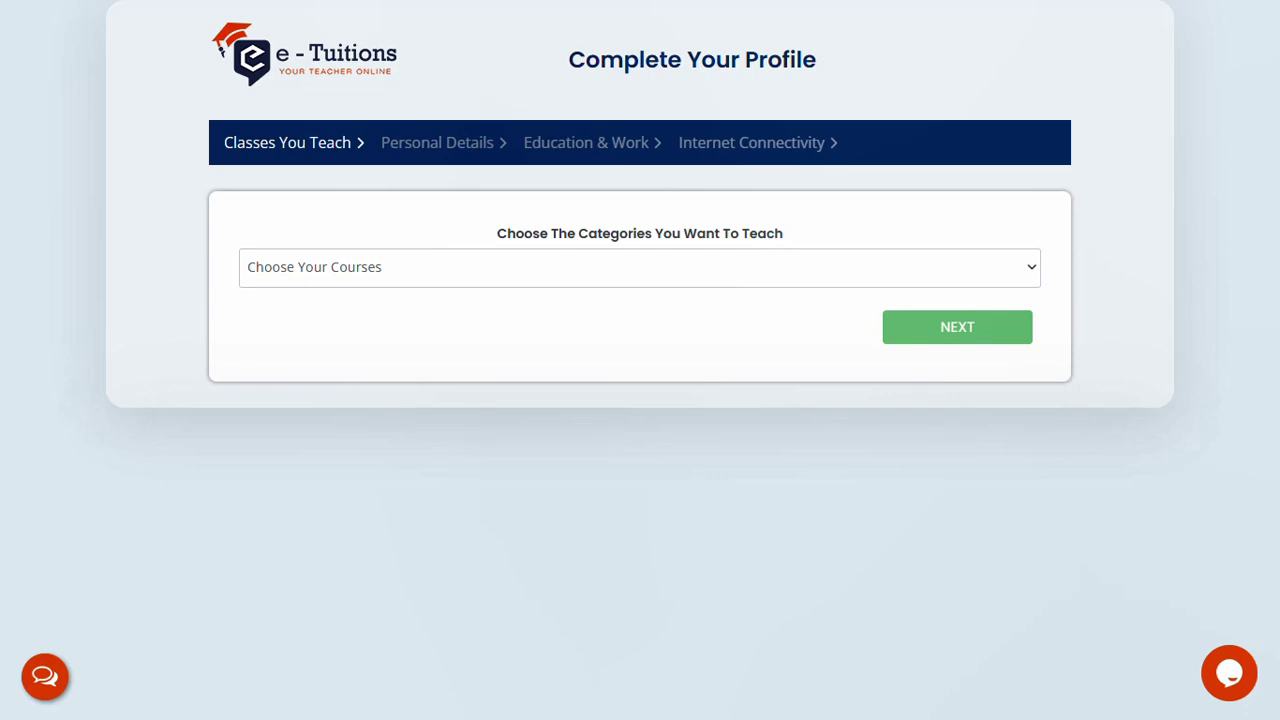
# - Choose School and Coding/Programming as the categories to teach
pyautogui.click(639, 267)
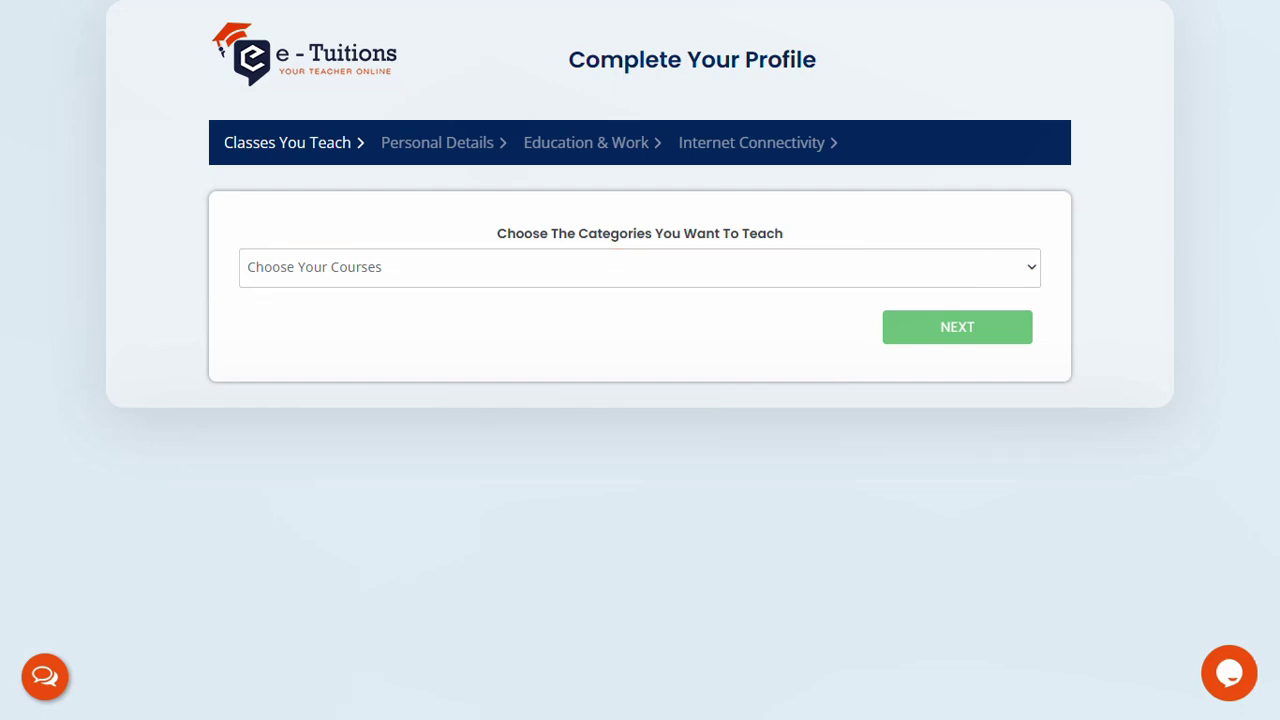
pyautogui.click(639, 267)
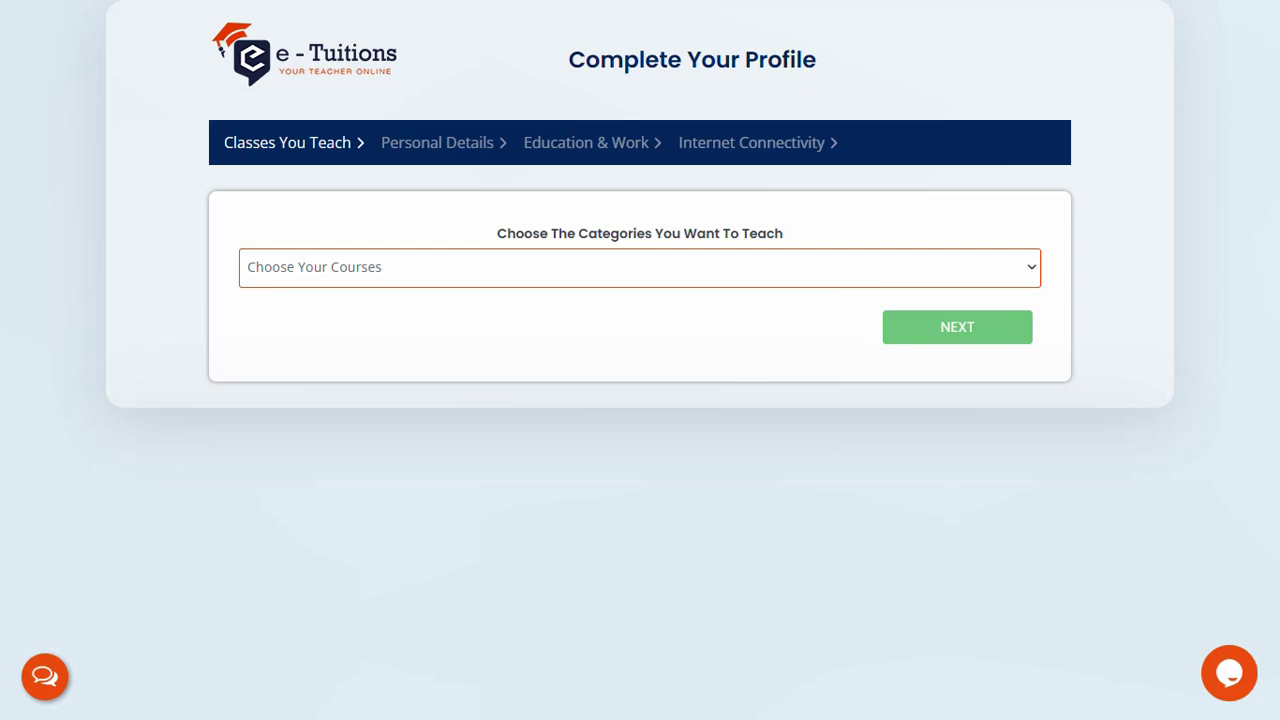
pyautogui.click(640, 267)
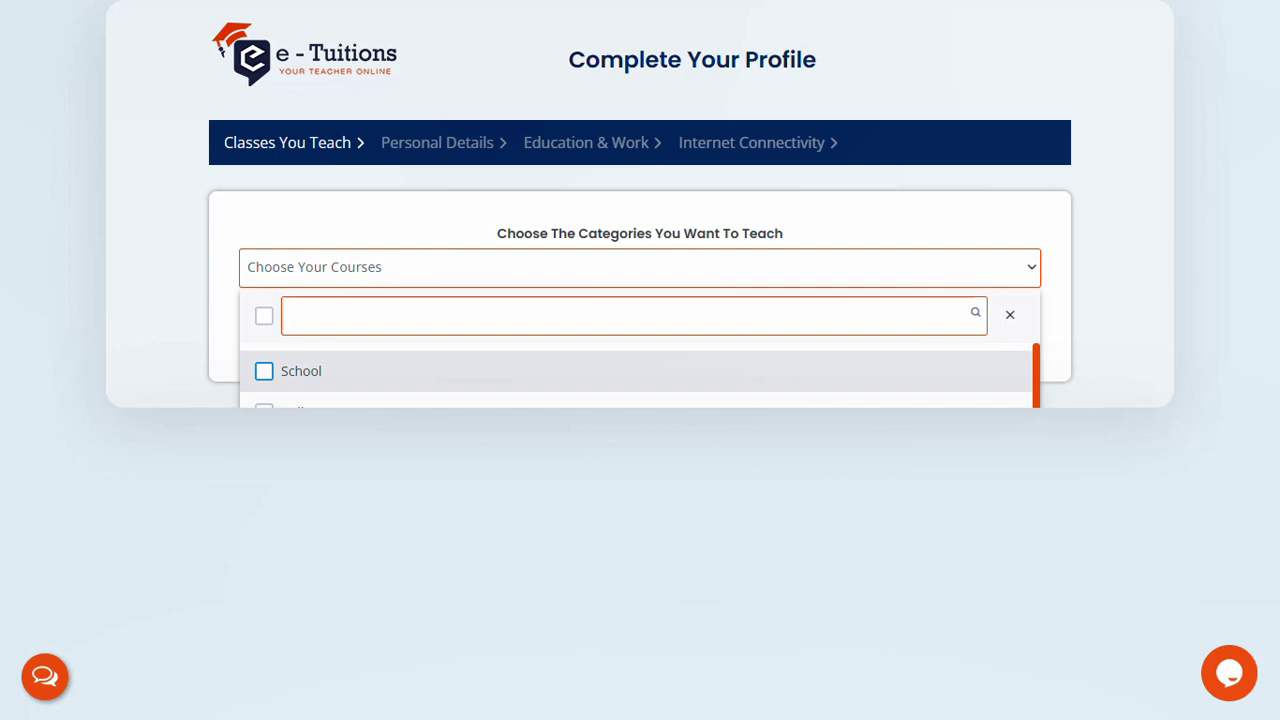
pyautogui.click(264, 371)
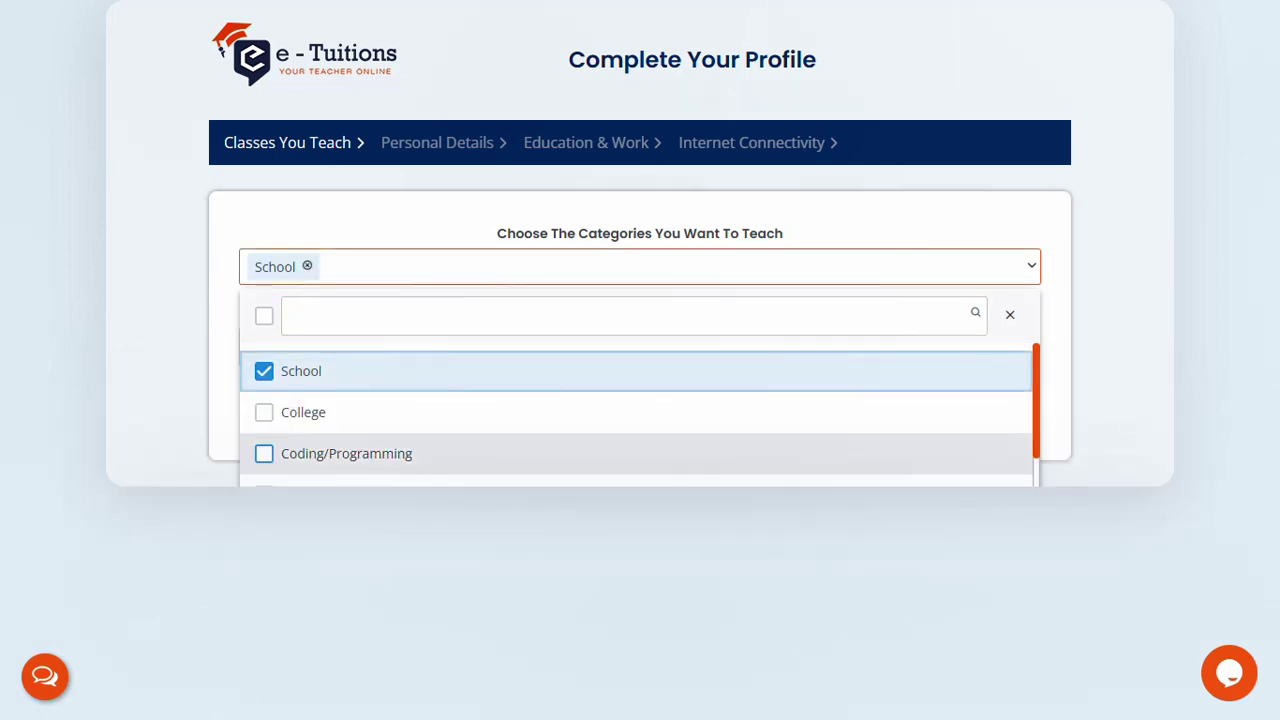
pyautogui.press('Return')
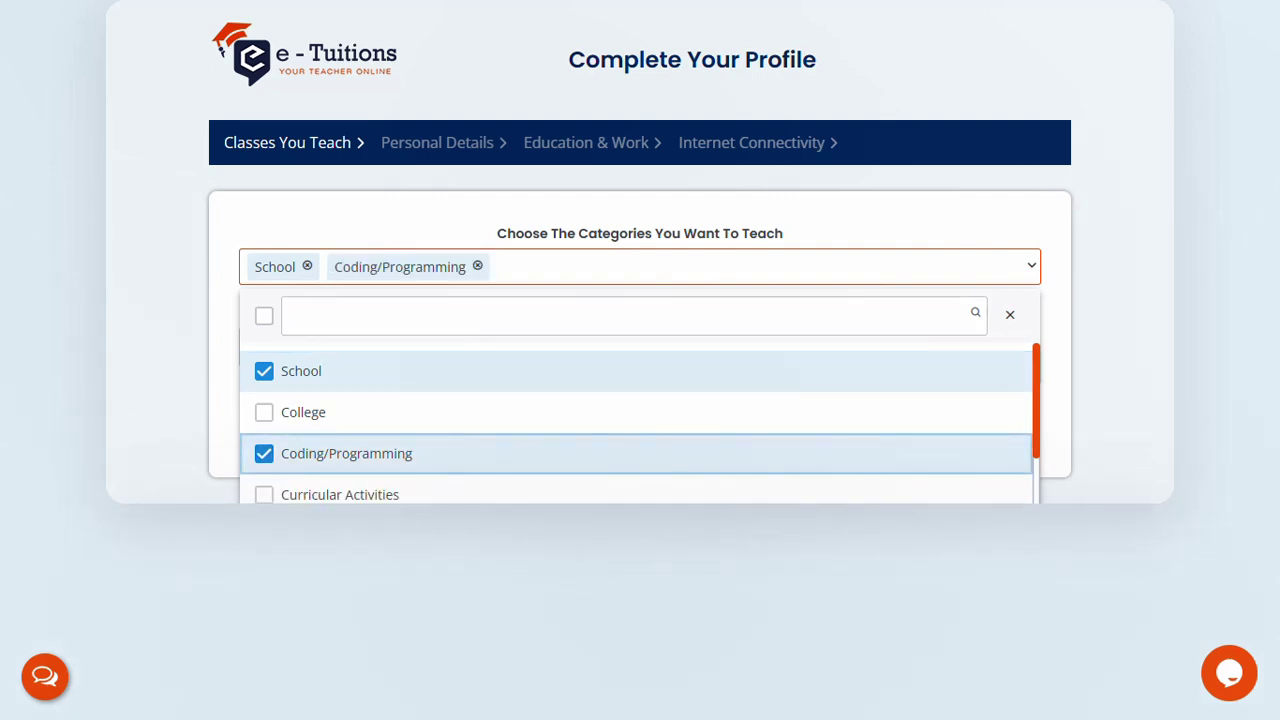
pyautogui.click(1009, 315)
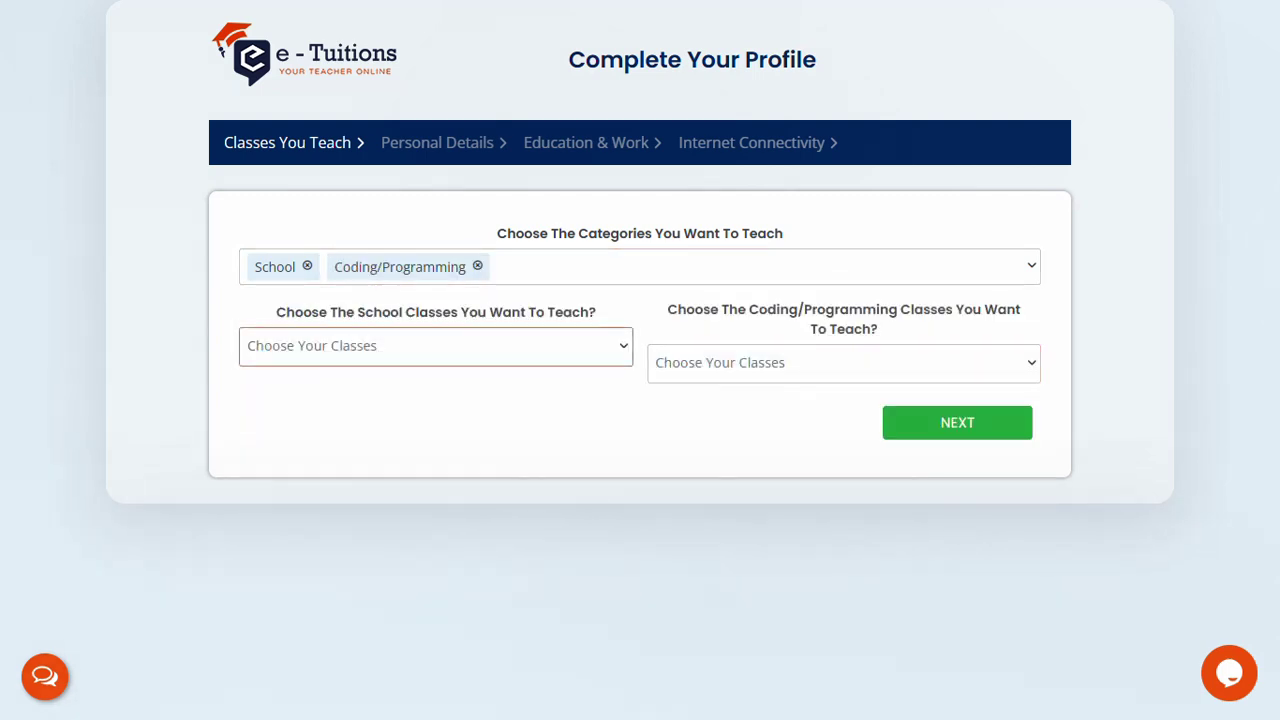
# - Choose Class 1 to 4 and Class 5 as the school classes to teach
pyautogui.press('Tab')
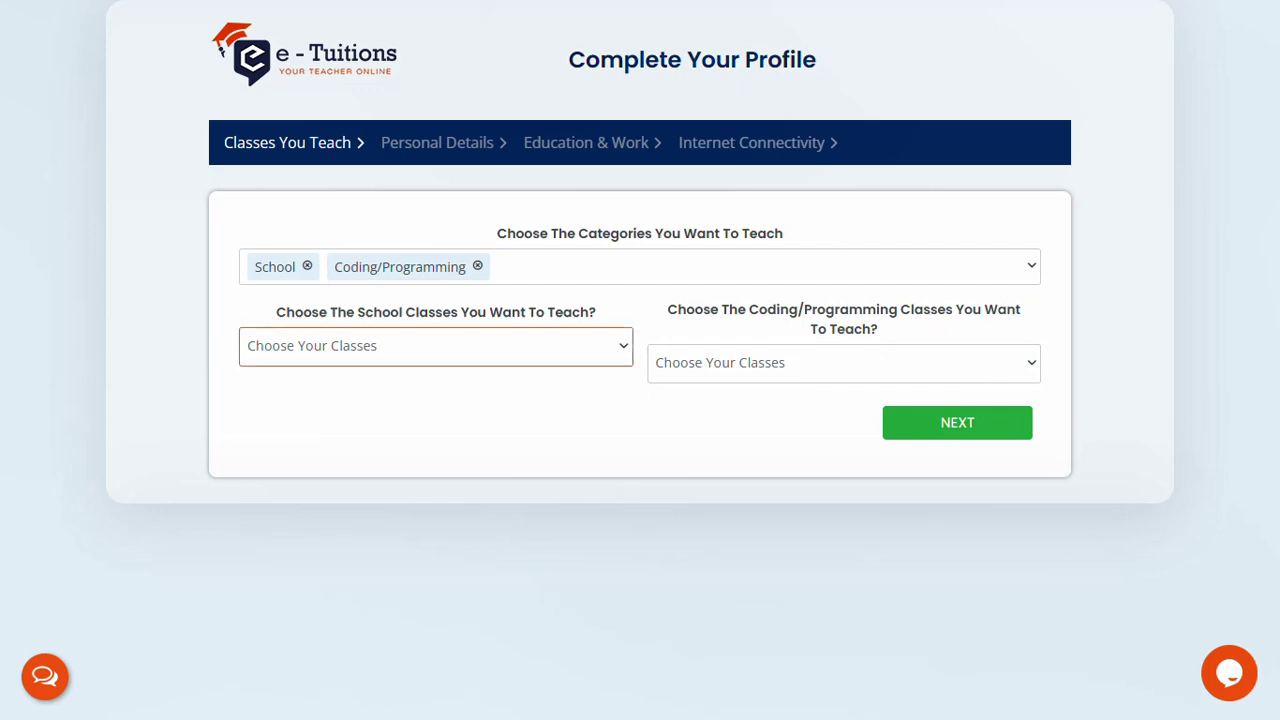
pyautogui.click(435, 346)
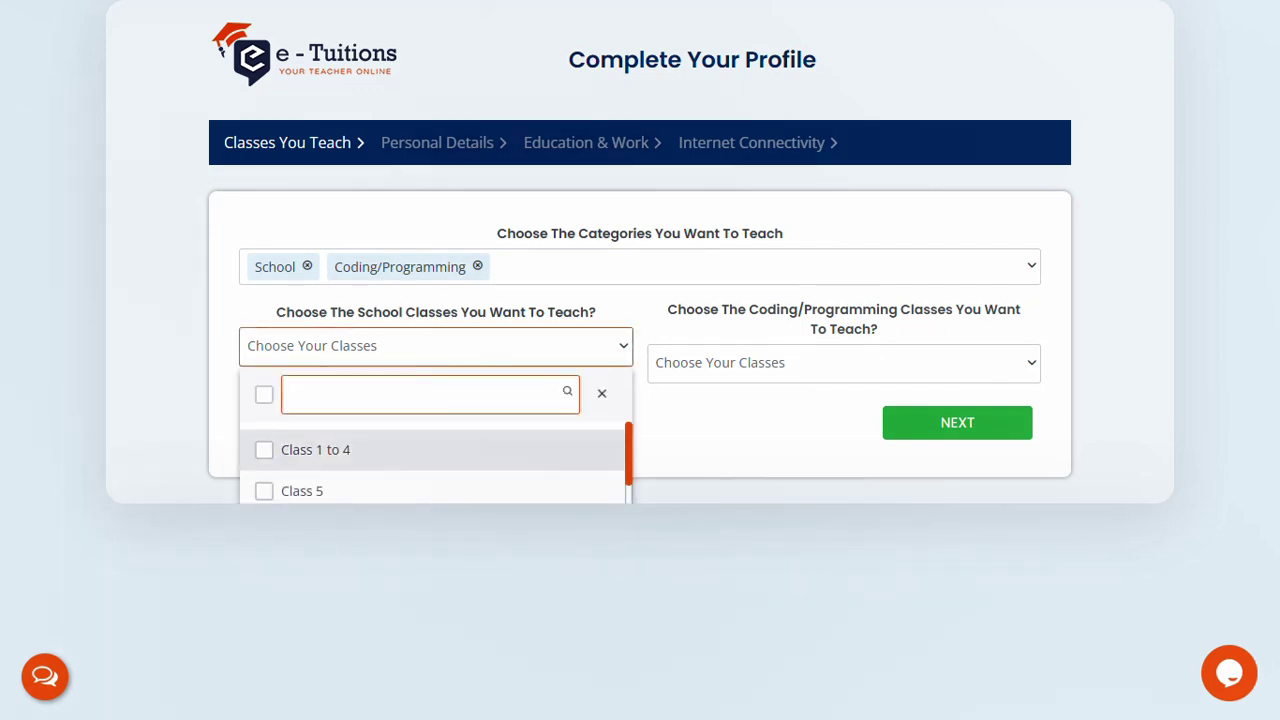
pyautogui.press('Down')
pyautogui.press('Down')
pyautogui.press('Up')
pyautogui.press('Up')
pyautogui.press('Return')
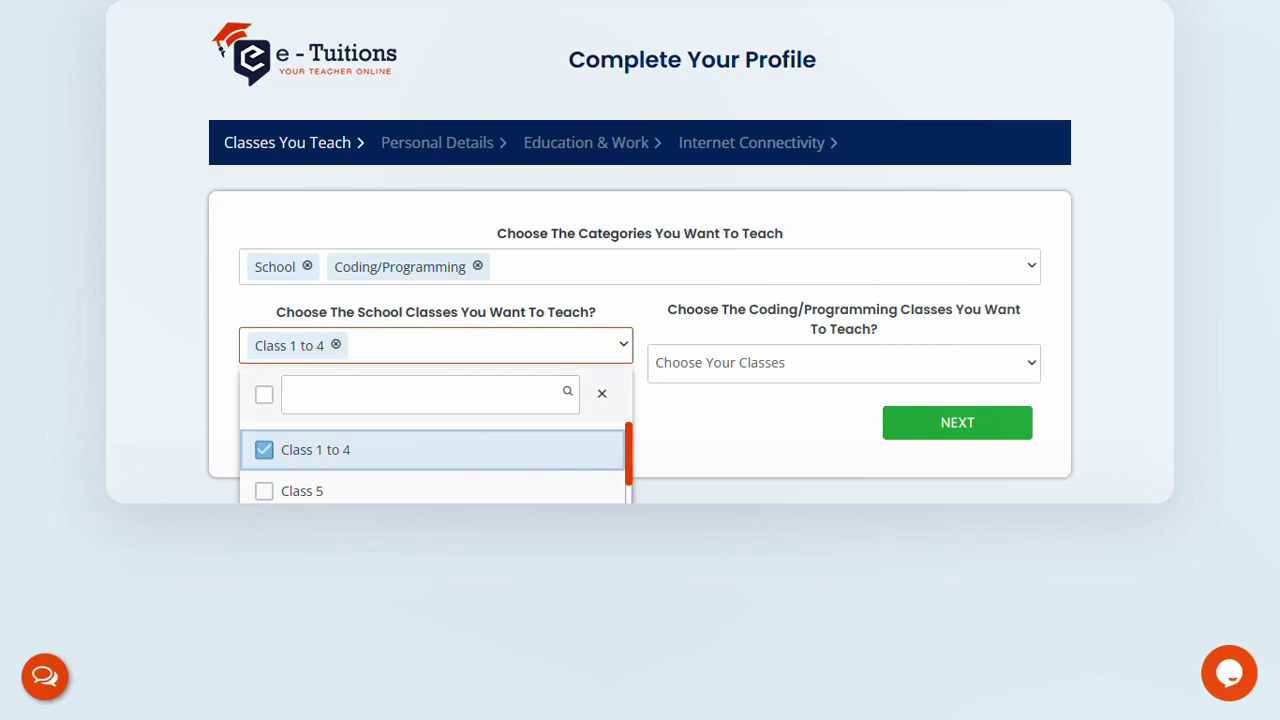
pyautogui.press('Down')
pyautogui.press('Return')
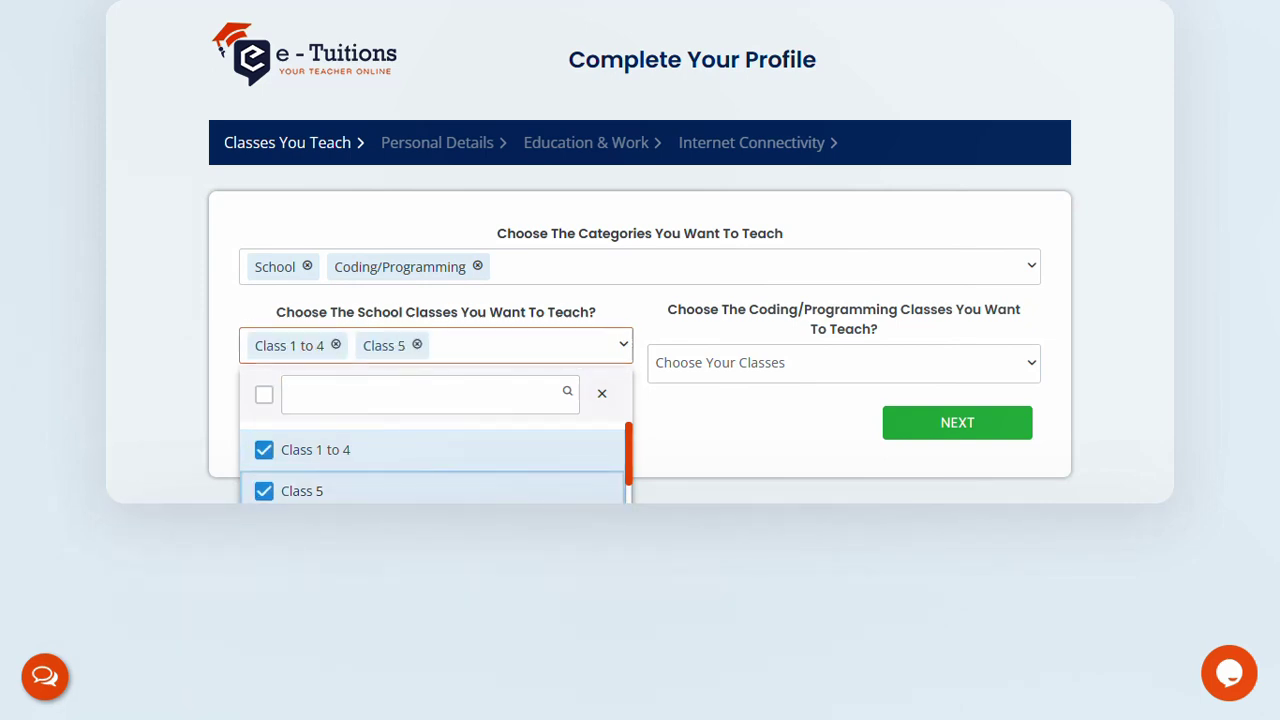
pyautogui.press('Escape')
# - Look through the classes offered for the Coding/Programming category without choosing any
pyautogui.press('Tab')
pyautogui.press('Return')
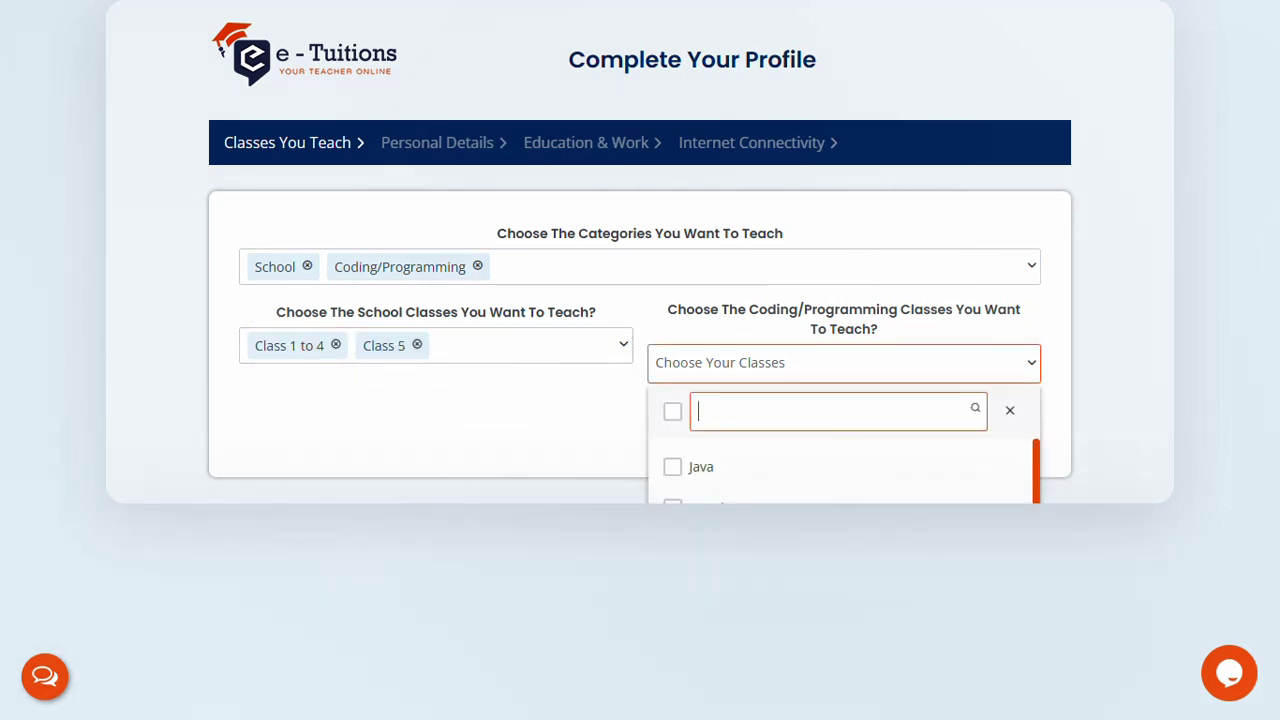
pyautogui.press('Down')
pyautogui.press('Down')
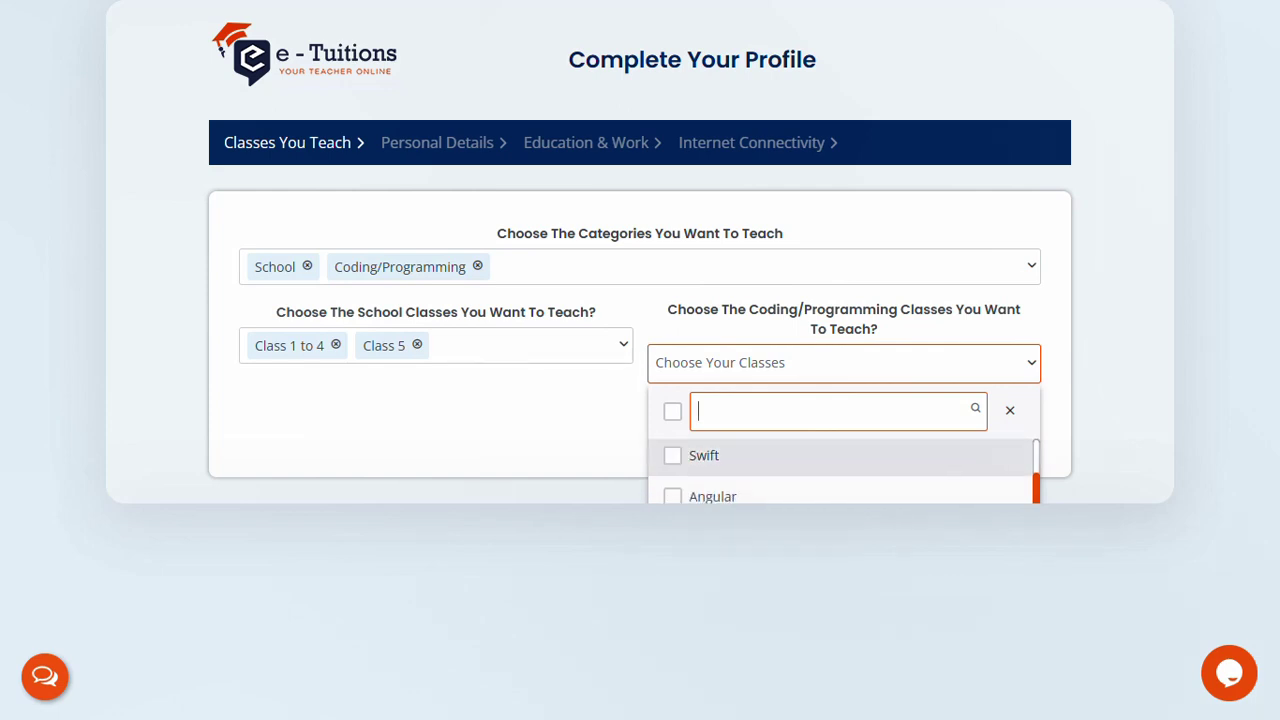
pyautogui.press('Down')
pyautogui.press('Down')
pyautogui.press('Down')
pyautogui.press('Down')
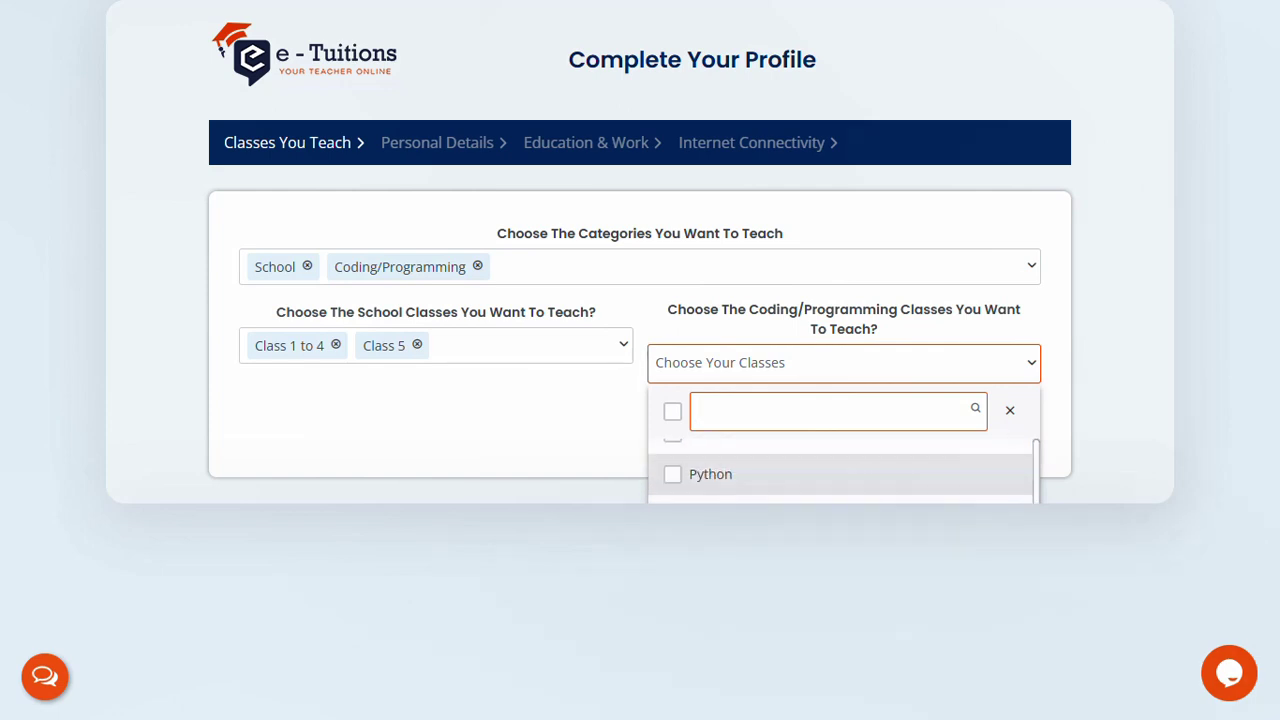
pyautogui.press('Escape')
# - Remove Coding/Programming from the categories to teach and continue to the class details form
pyautogui.click(639, 266)
pyautogui.press('BackSpace')
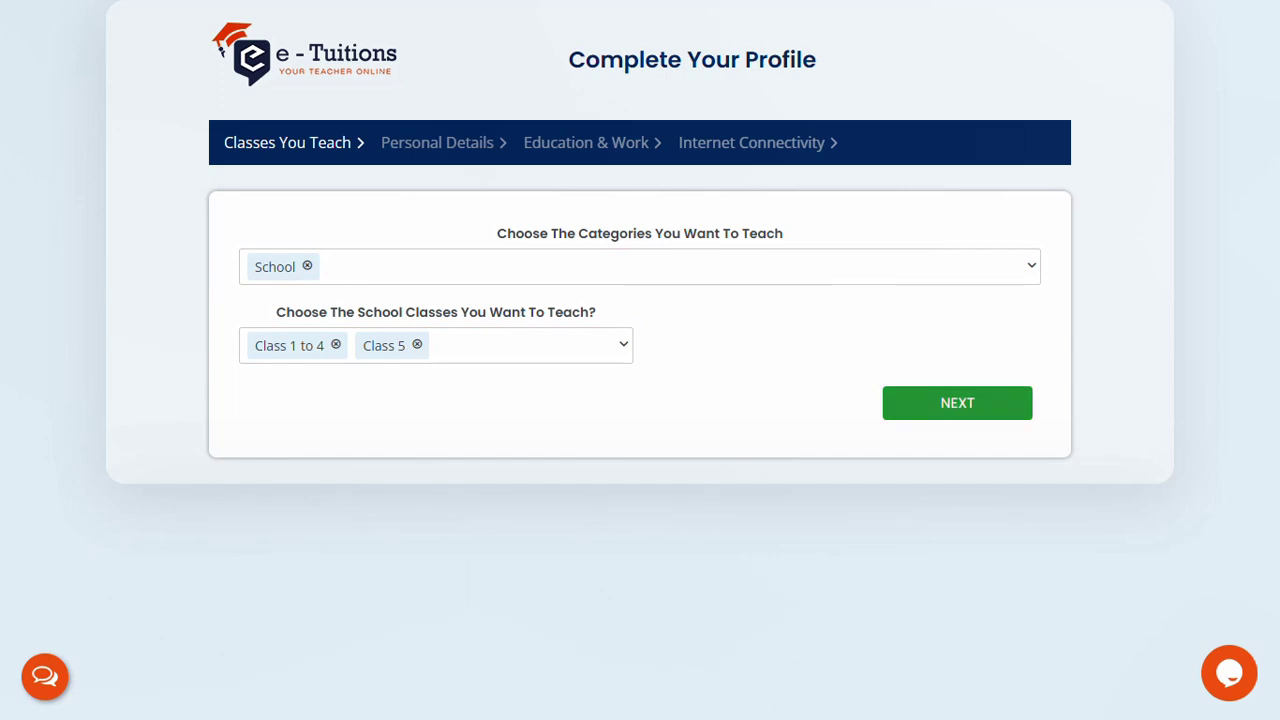
pyautogui.click(956, 402)
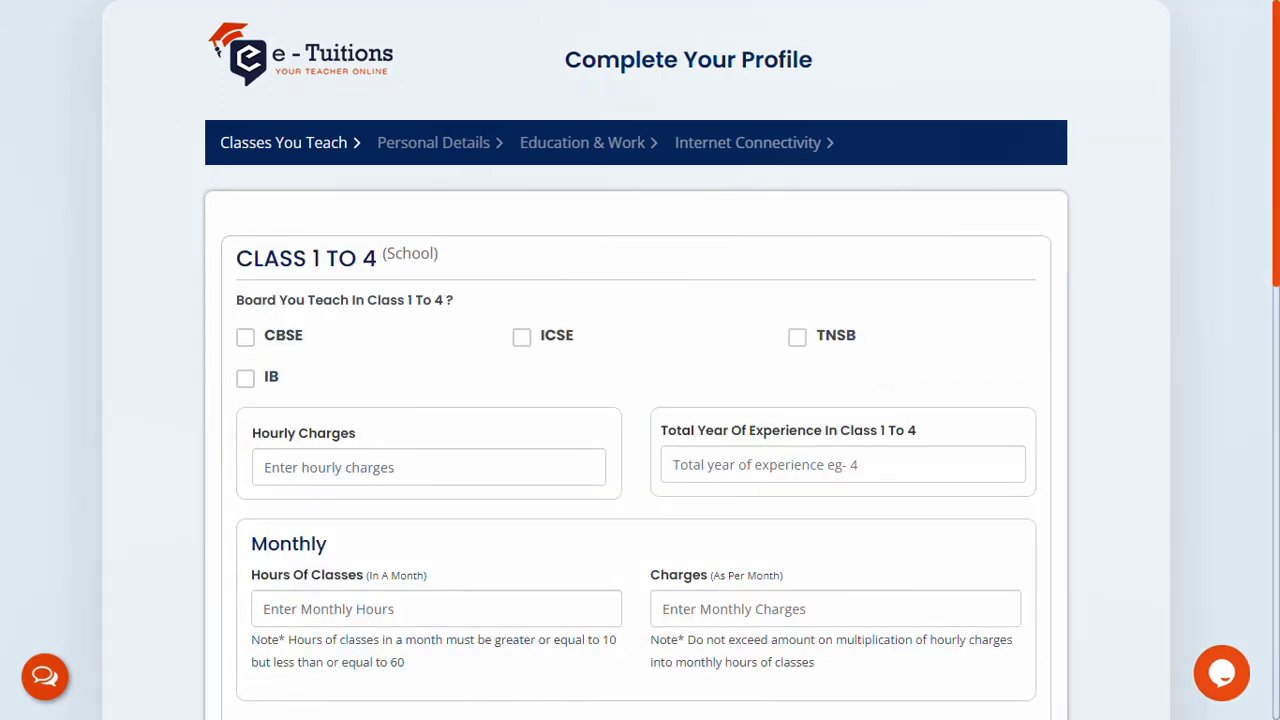
# - Select CBSE as the board taught in Class 1 to 4, trying ICSE as well and clearing it again
pyautogui.scroll(-1, 640, 360)
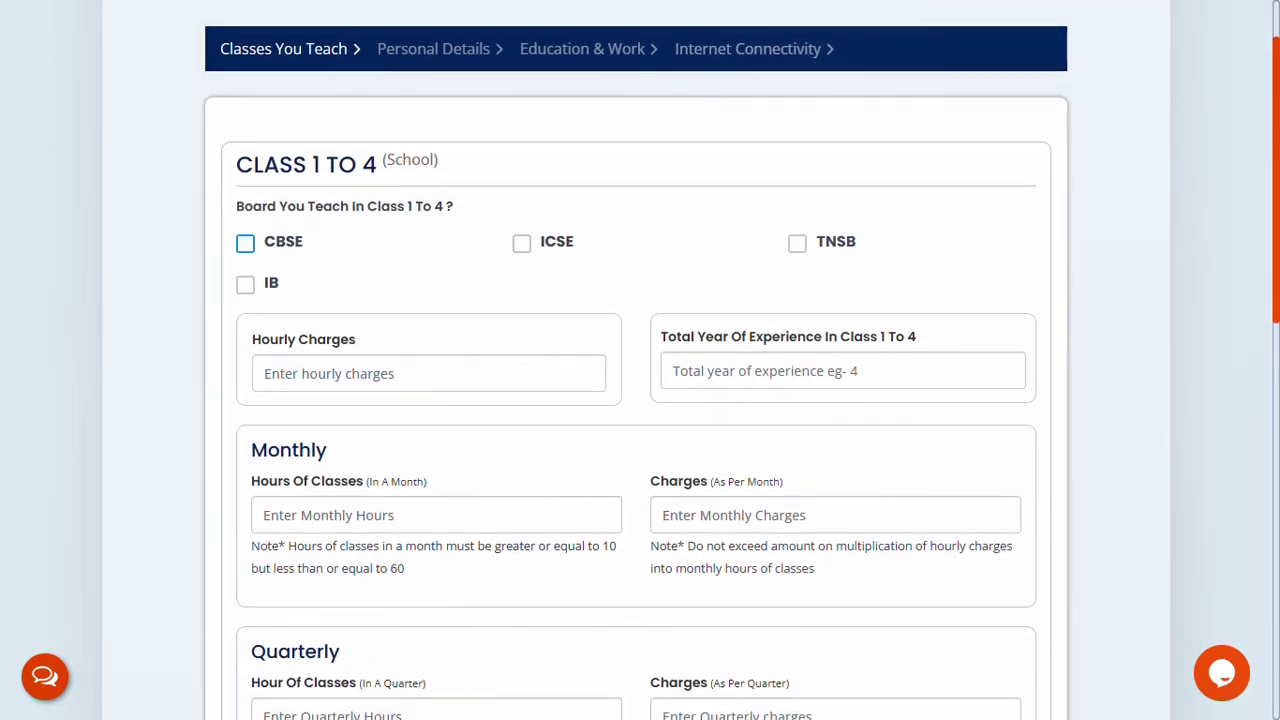
pyautogui.click(245, 243)
pyautogui.press('Tab')
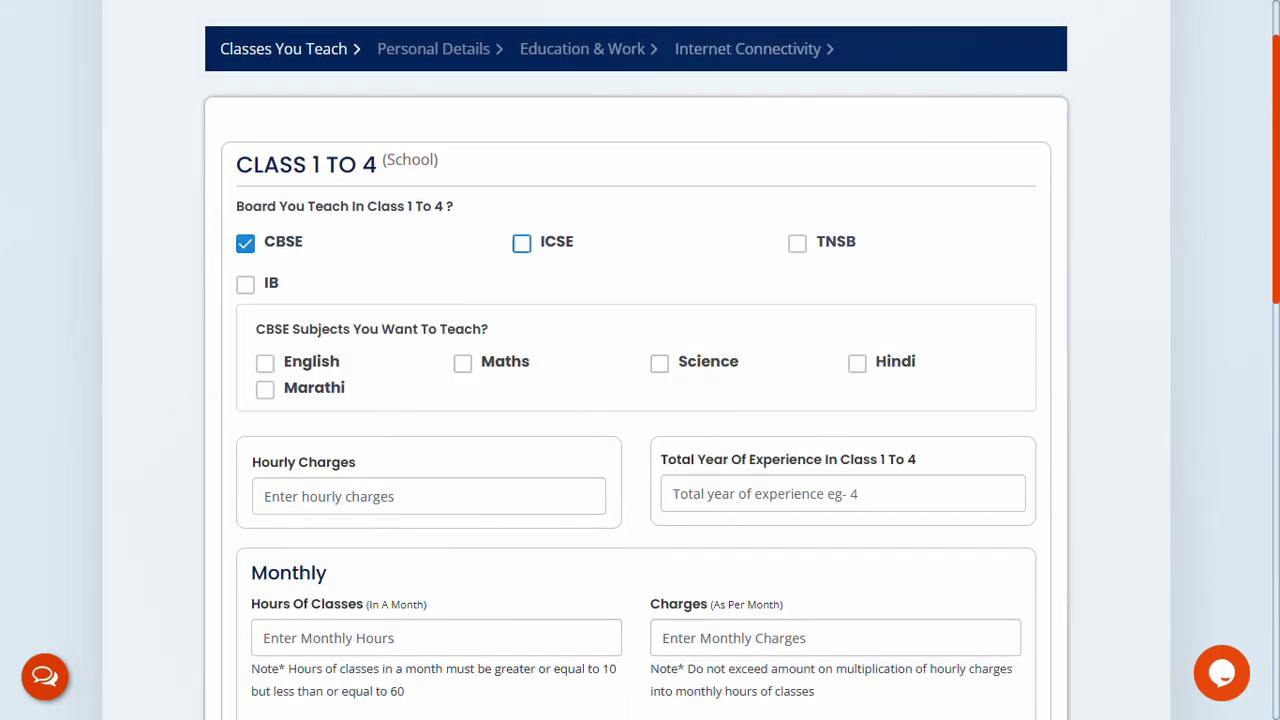
pyautogui.press('space')
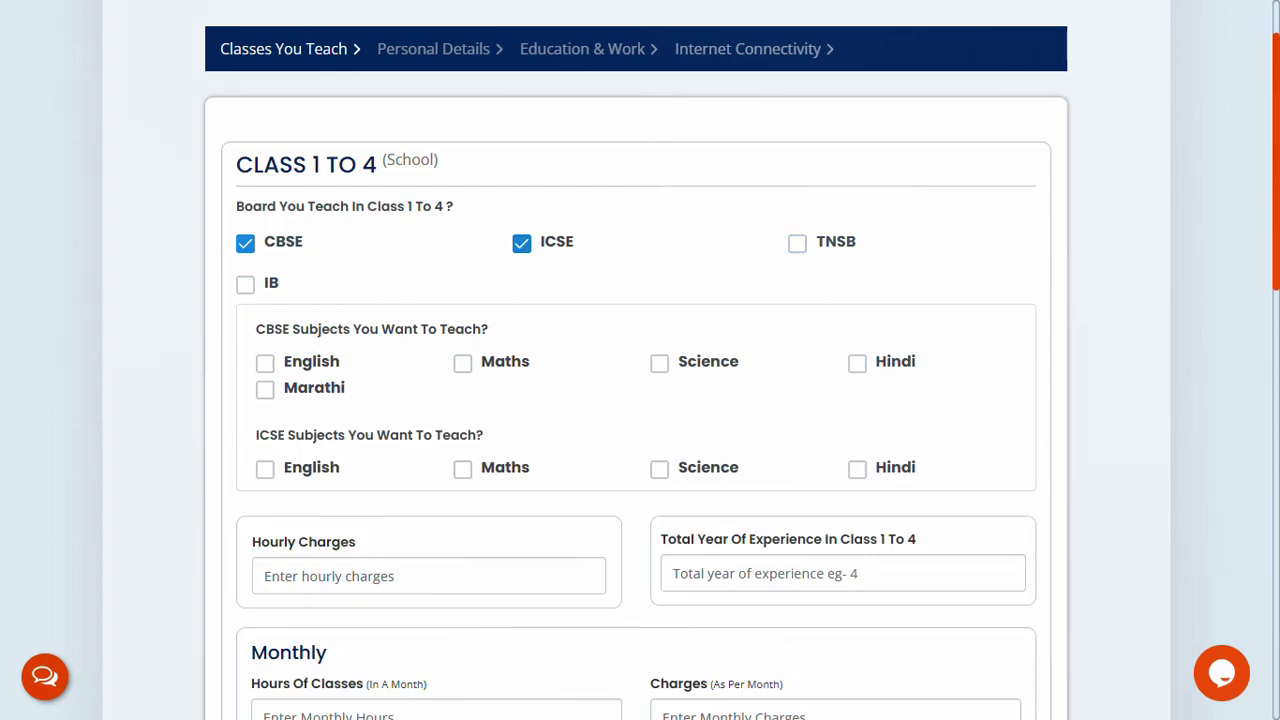
pyautogui.press('space')
pyautogui.press('Tab')
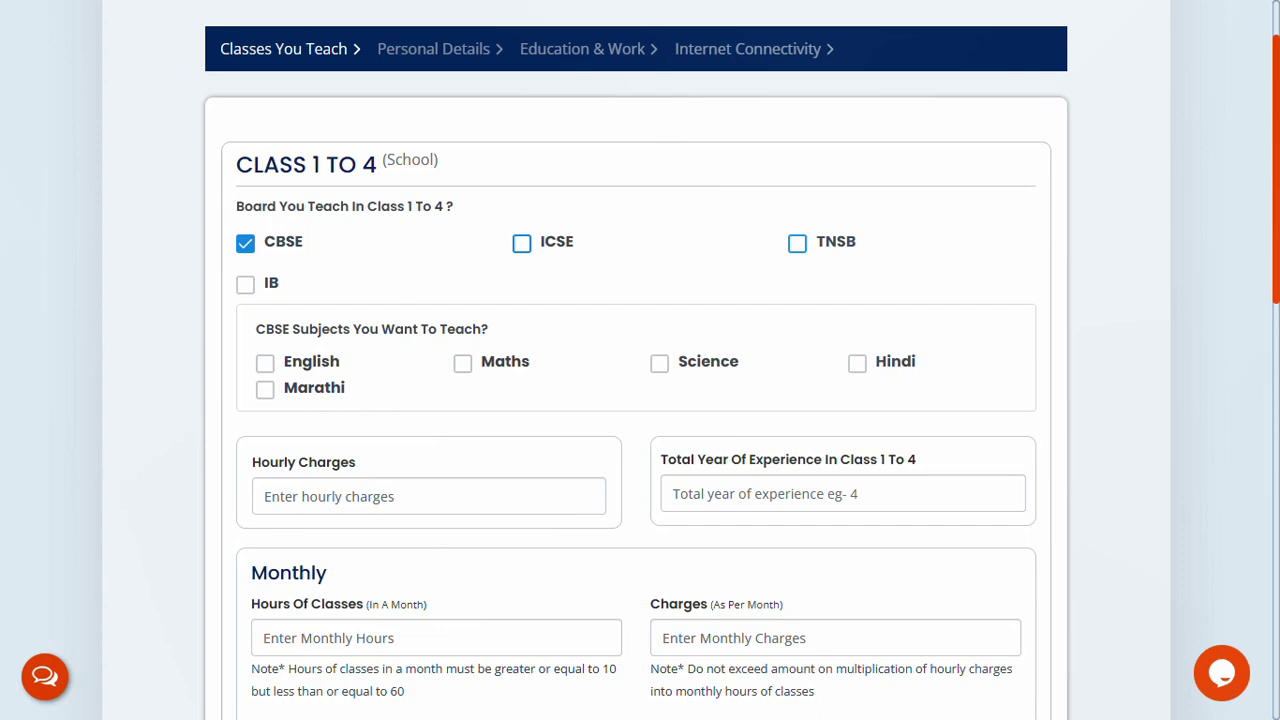
# - Select English, Maths and Science as the CBSE subjects to teach in Class 1 to 4
pyautogui.scroll(-1, 640, 360)
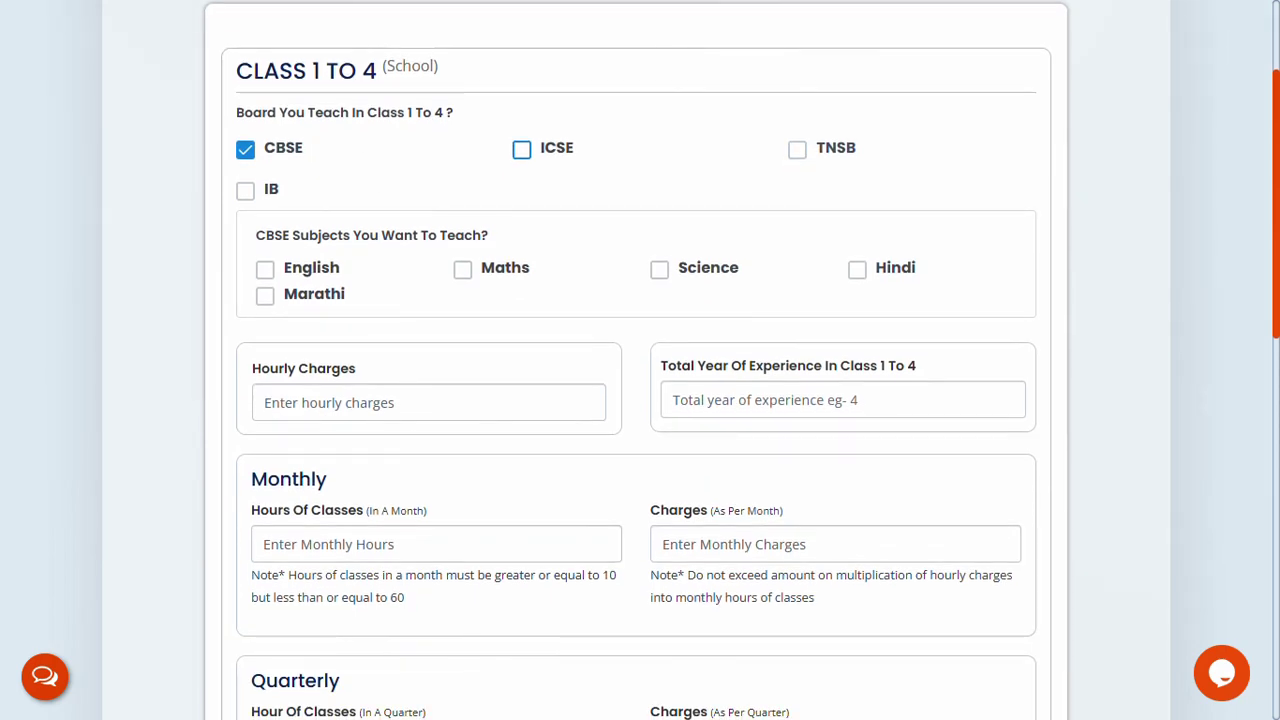
pyautogui.click(265, 269)
pyautogui.click(659, 269)
pyautogui.click(462, 269)
pyautogui.press('space')
pyautogui.scroll(-1, 640, 400)
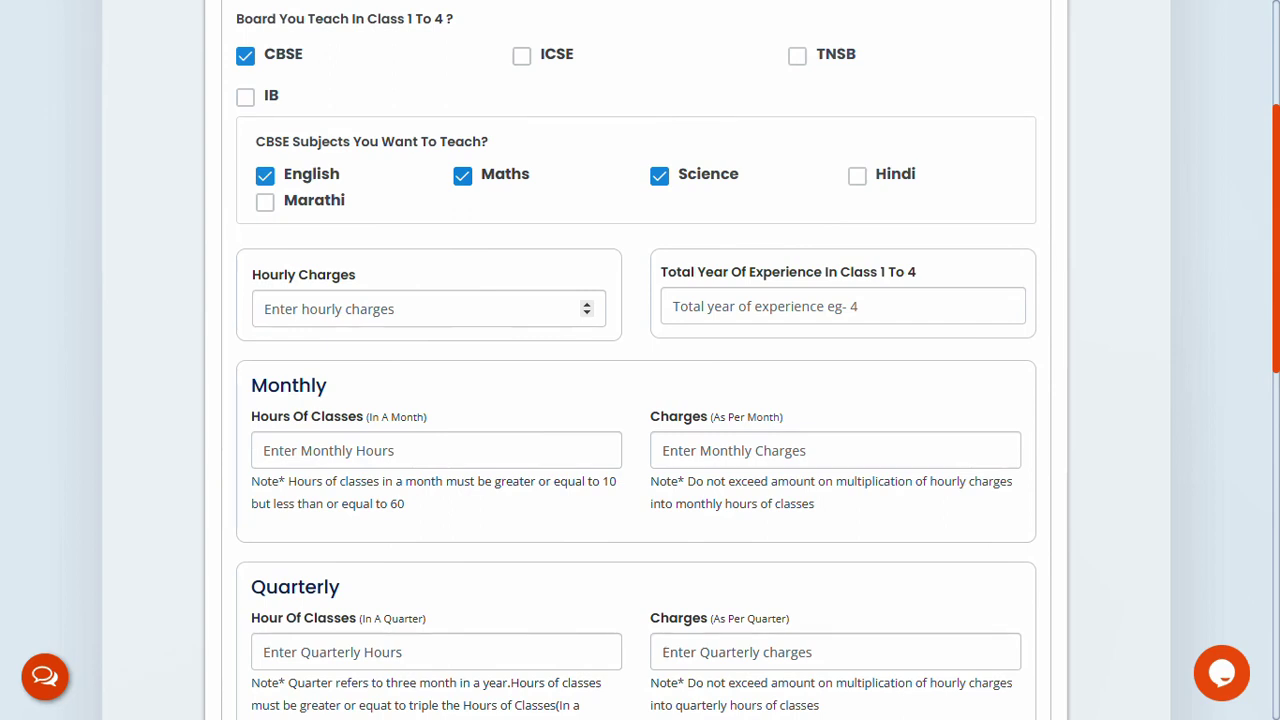
# - Set the Class 1 to 4 hourly charges to 150 and the total years of experience to 2
pyautogui.click(428, 308)
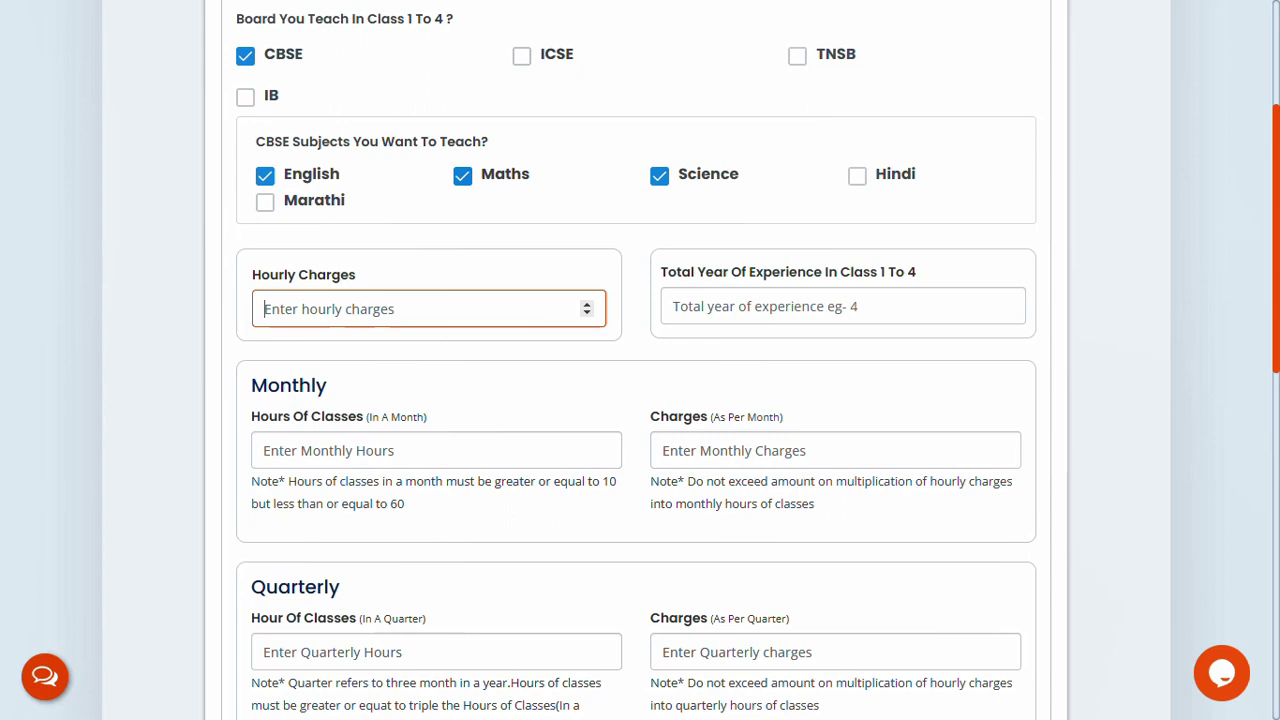
pyautogui.write('1')
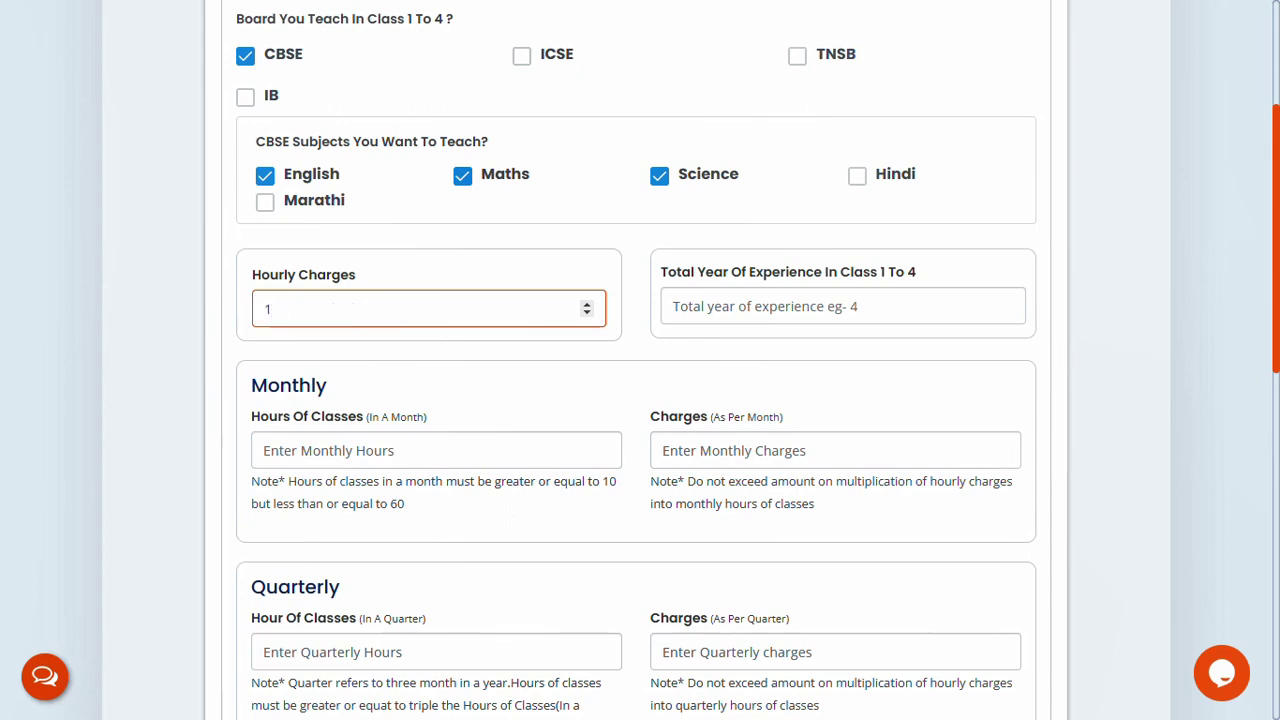
pyautogui.press('BackSpace')
pyautogui.press('BackSpace')
pyautogui.press('BackSpace')
pyautogui.click(842, 306)
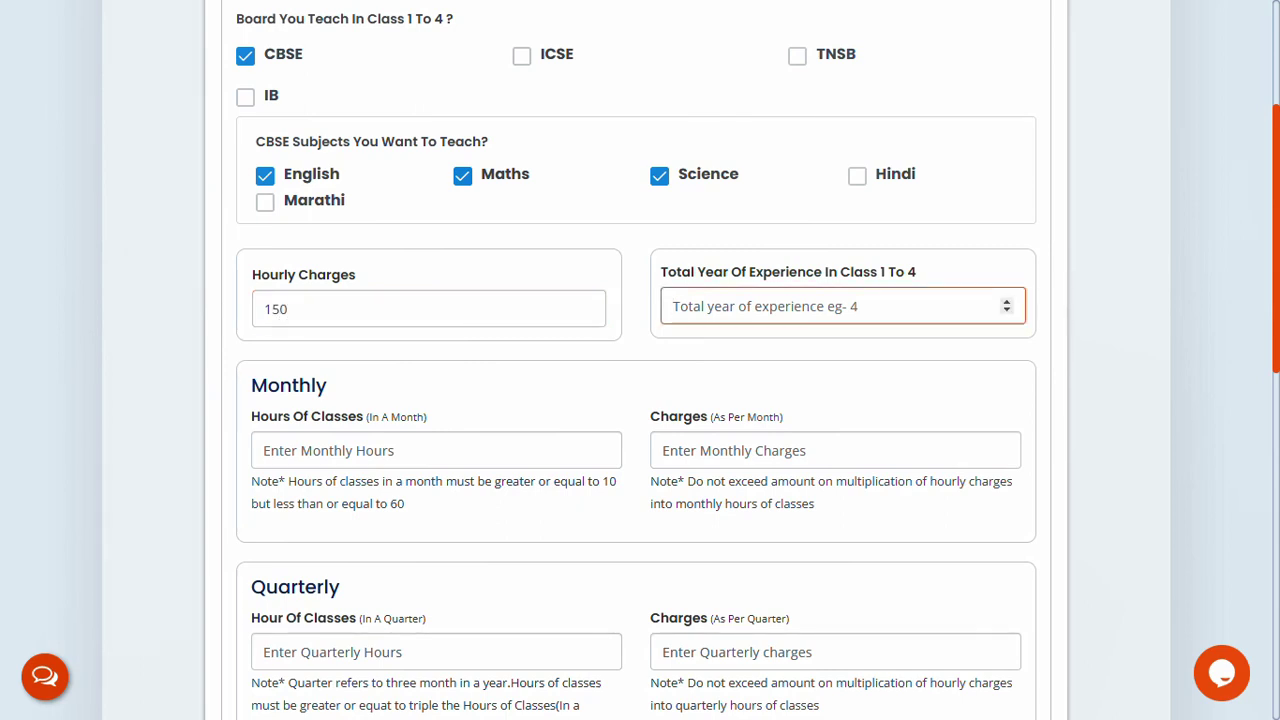
pyautogui.write('2')
# - Set the monthly hours of classes for Class 1 to 4 to 50, letting the monthly and quarterly charges fill in
pyautogui.press('Tab')
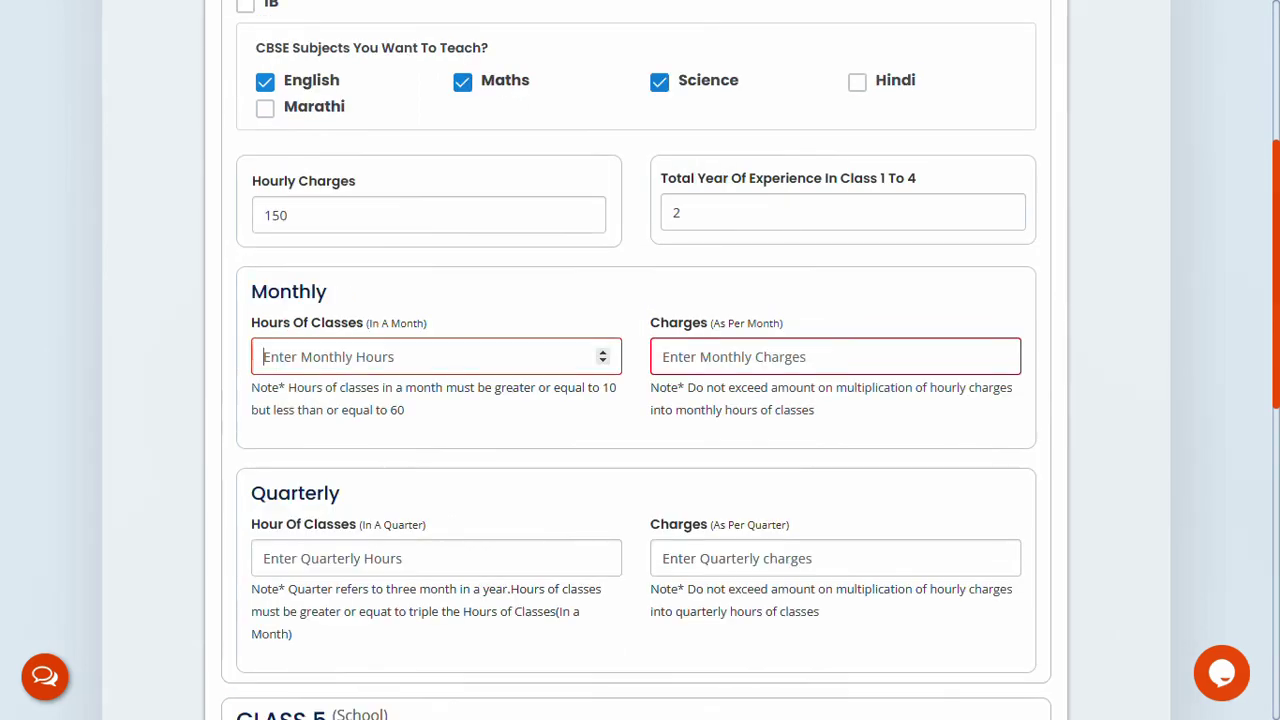
pyautogui.write('50')
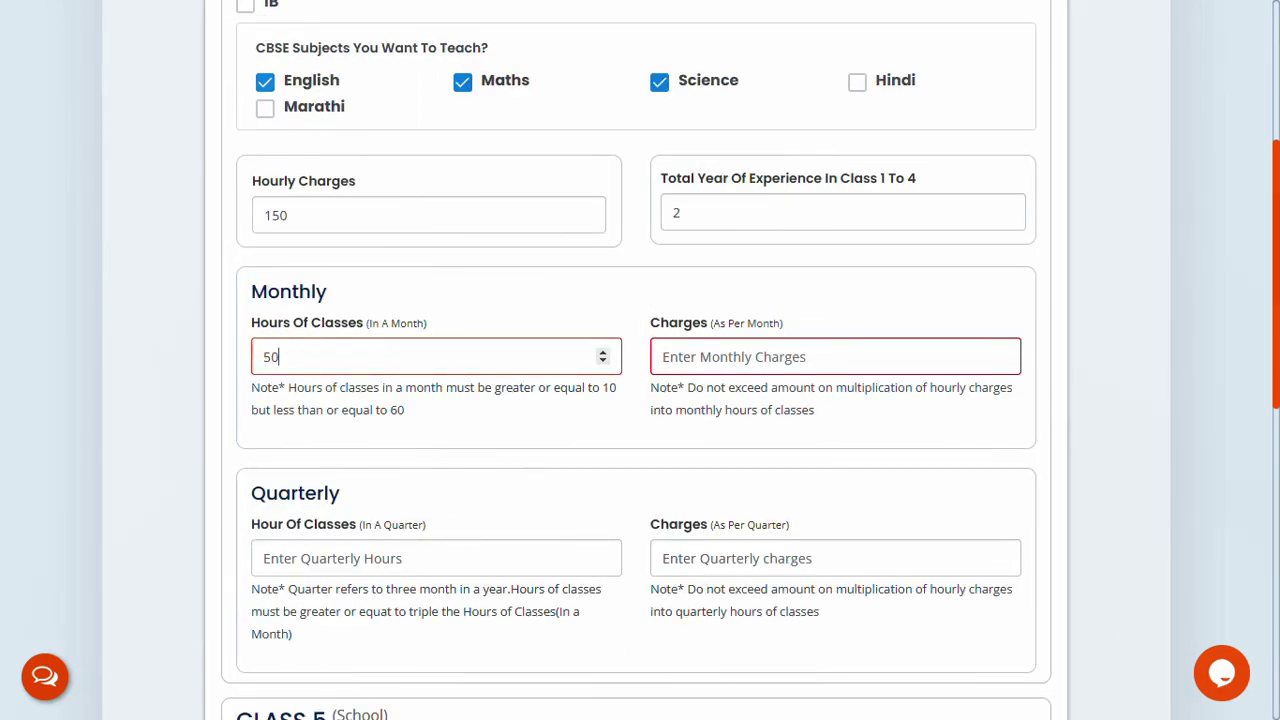
pyautogui.press('Tab')
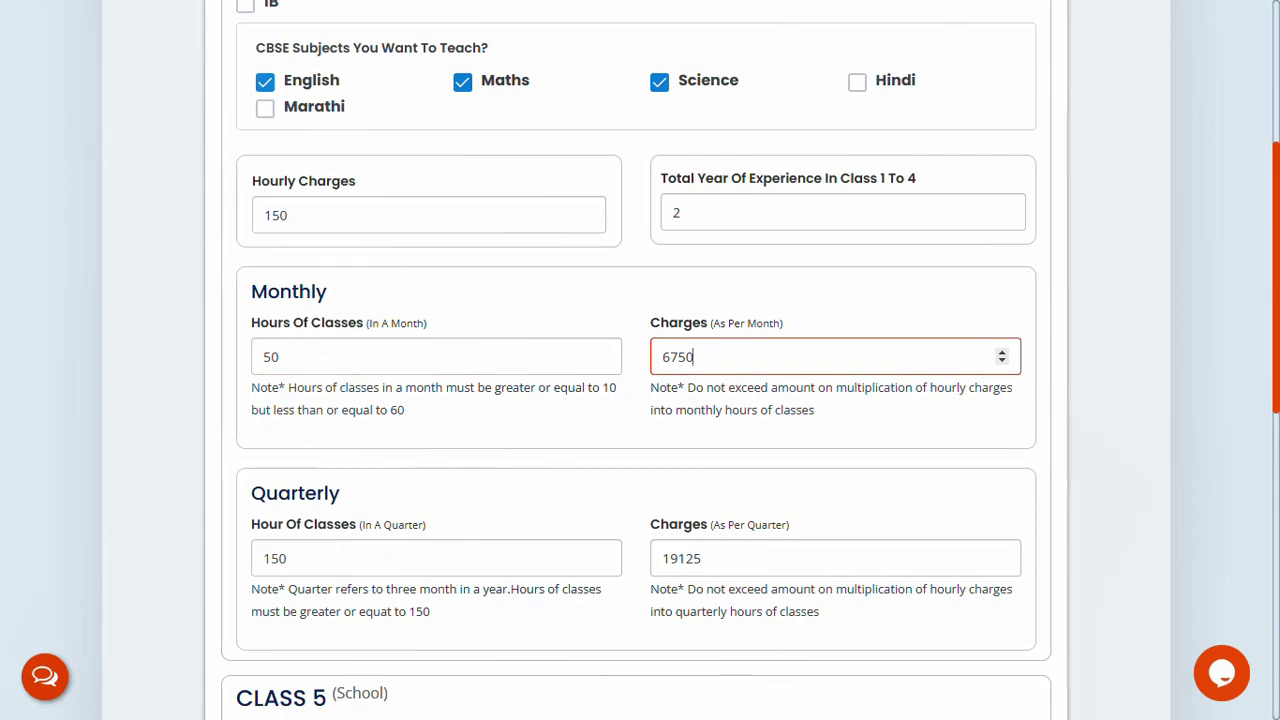
# - Select CBSE as the board taught in Class 5
pyautogui.scroll(-3, 640, 360)
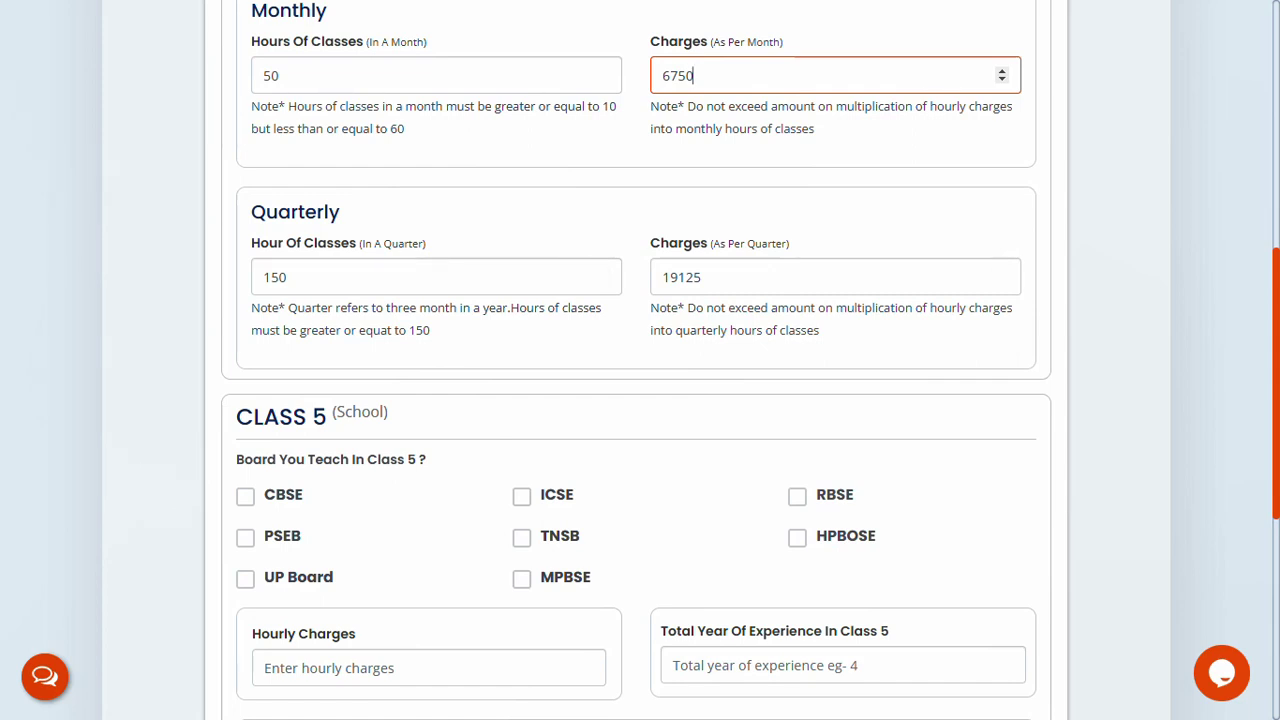
pyautogui.scroll(-2, 640, 360)
pyautogui.scroll(-1, 640, 360)
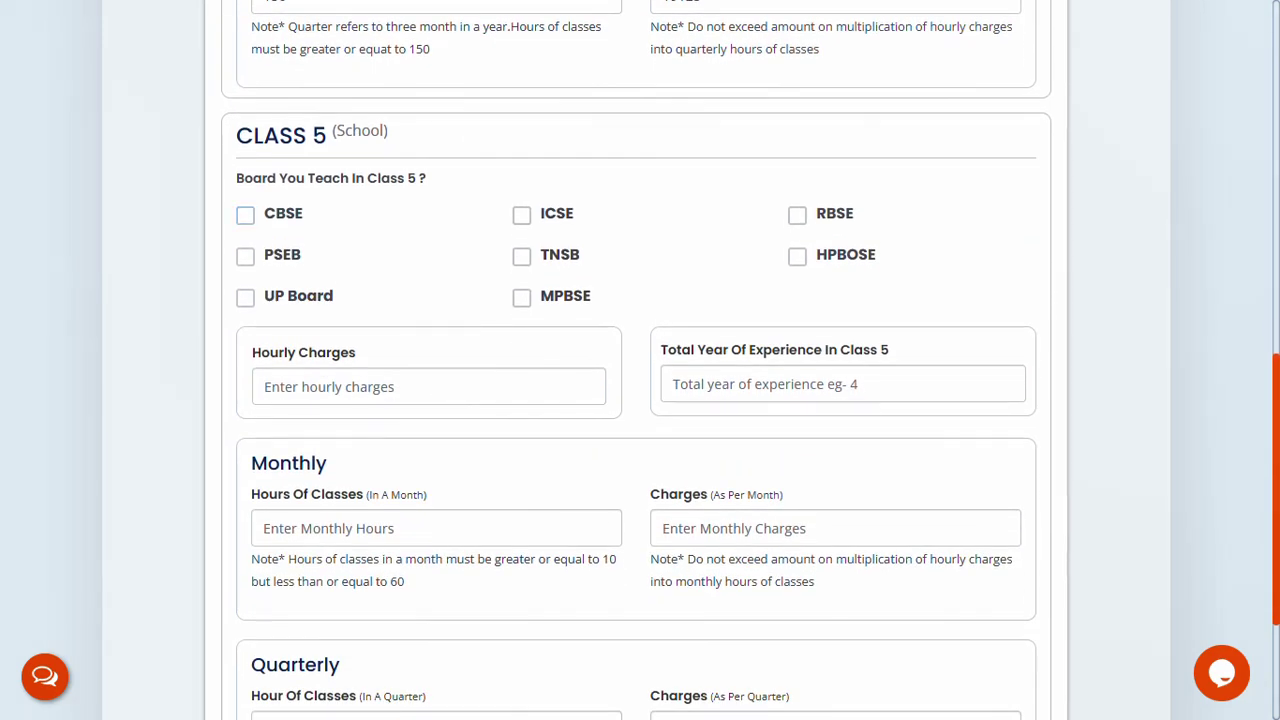
pyautogui.click(245, 215)
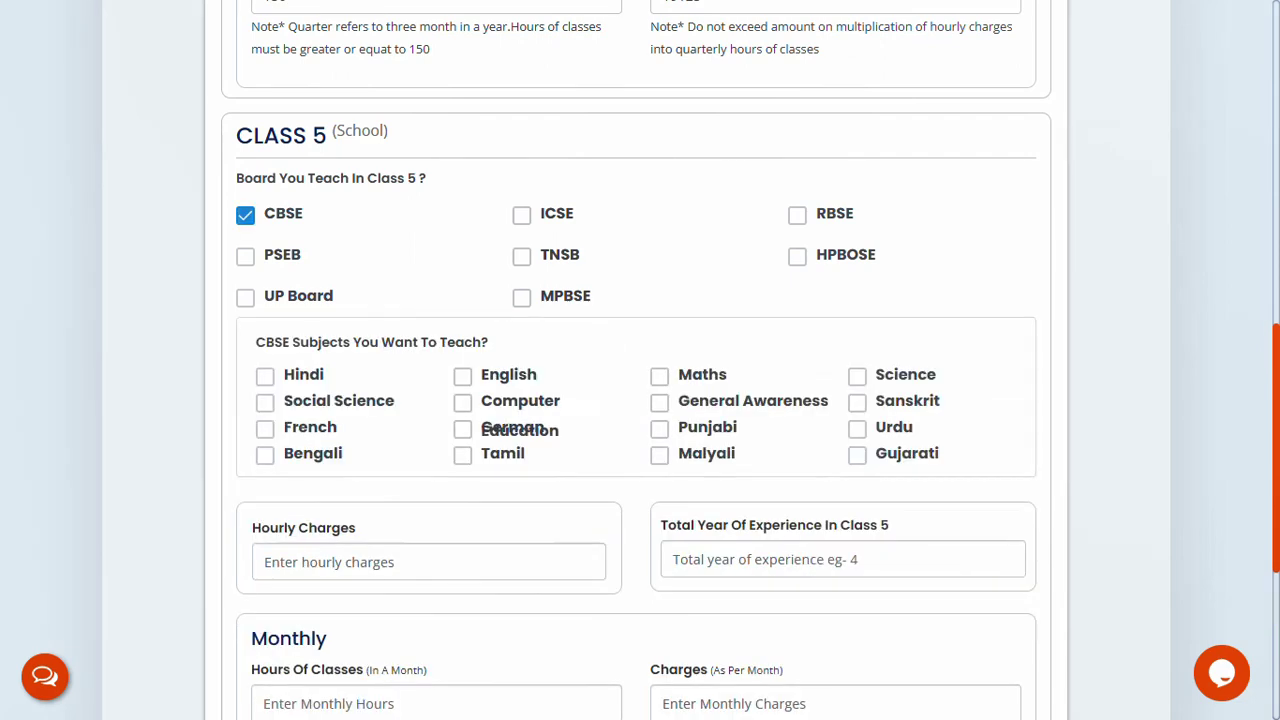
# - Select English, Maths, Science, Sanskrit, Computer Education and General Awareness as the CBSE subjects to teach in Class 5
pyautogui.scroll(-2, 640, 360)
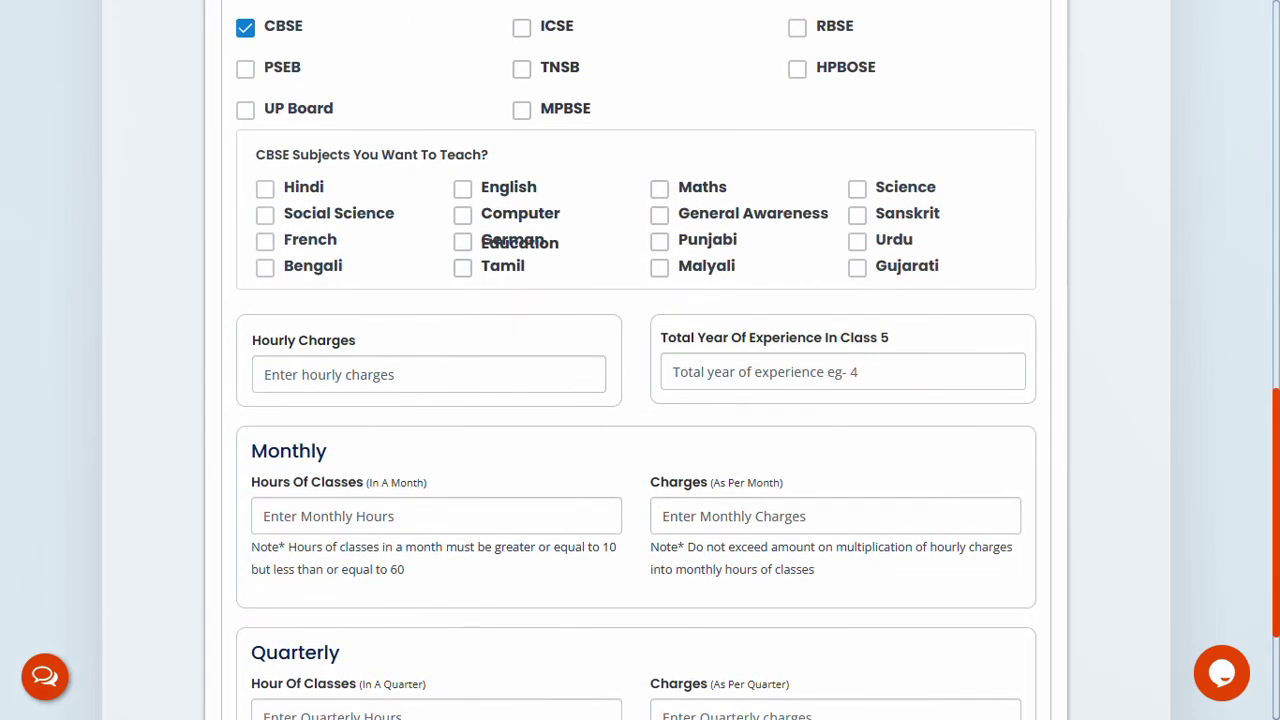
pyautogui.click(462, 188)
pyautogui.click(659, 188)
pyautogui.click(857, 188)
pyautogui.click(857, 214)
pyautogui.click(462, 214)
pyautogui.click(659, 214)
# - Set the Class 5 hourly charges to 250 and the total years of experience to 2
pyautogui.scroll(-2, 636, 360)
pyautogui.click(428, 187)
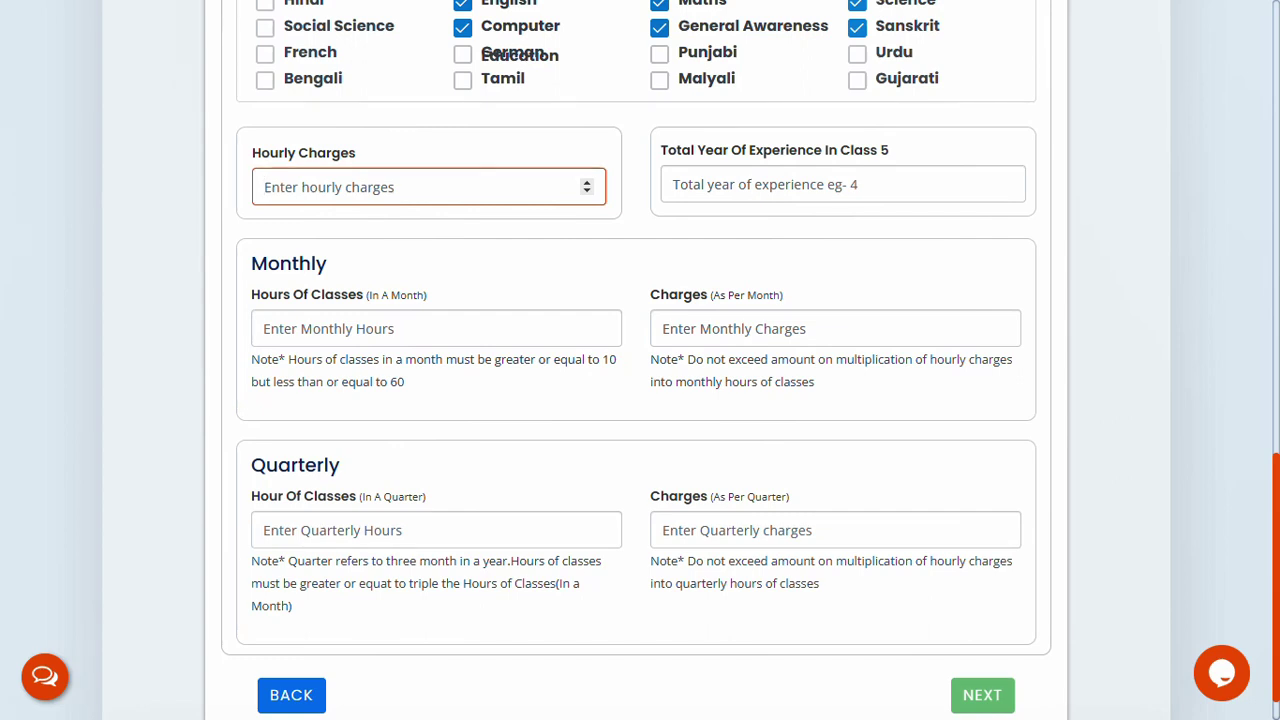
pyautogui.write('250')
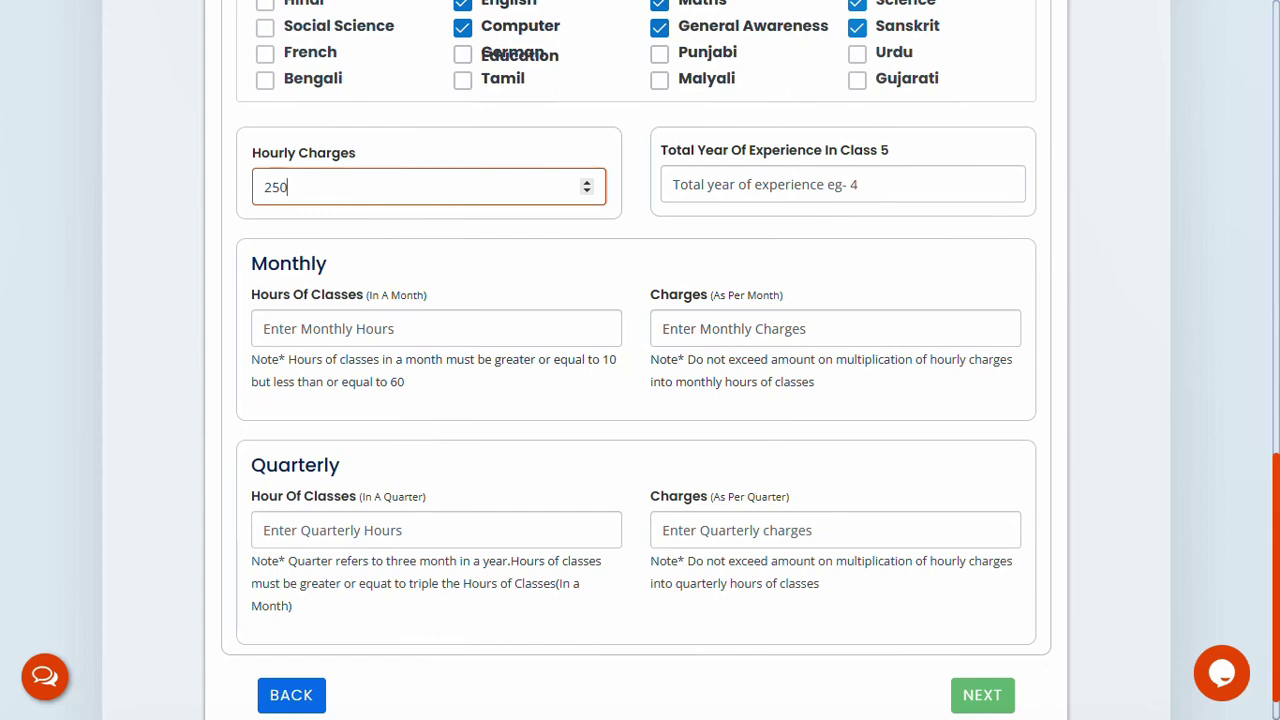
pyautogui.click(842, 184)
pyautogui.write('2')
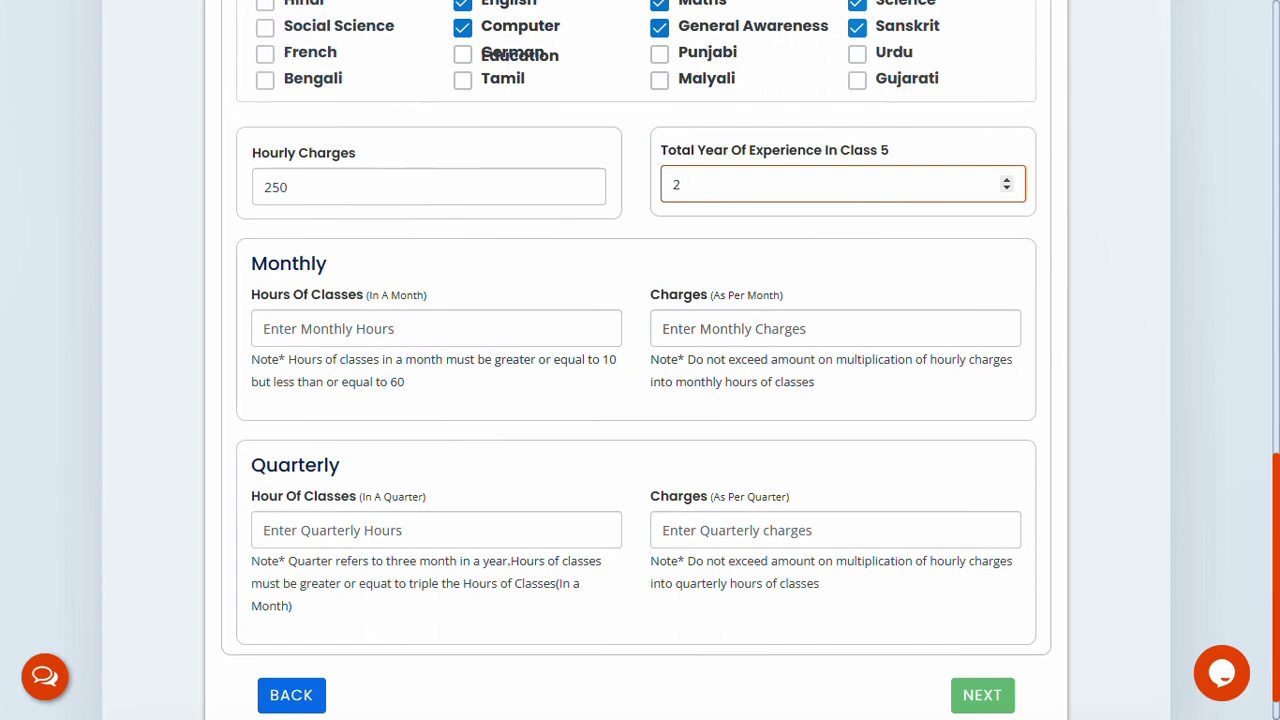
# - Set the Class 5 monthly hours of classes to 50 and continue to the personal details form
pyautogui.click(436, 328)
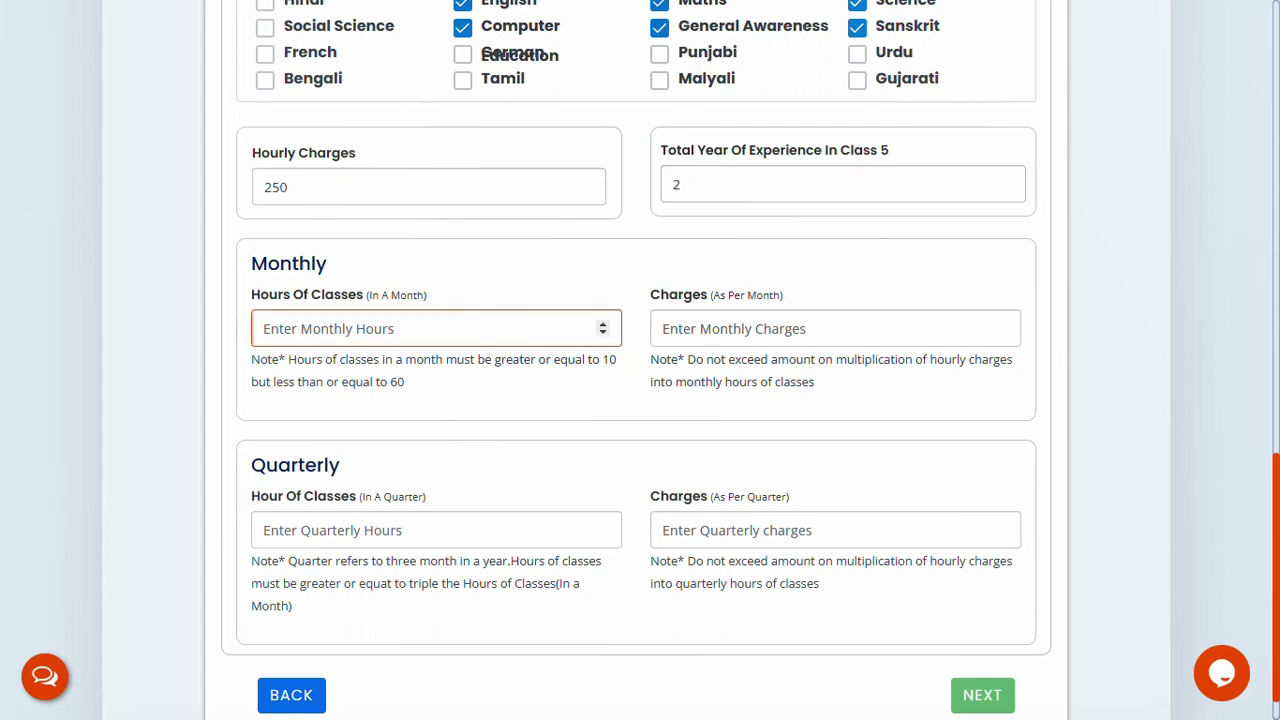
pyautogui.write('50')
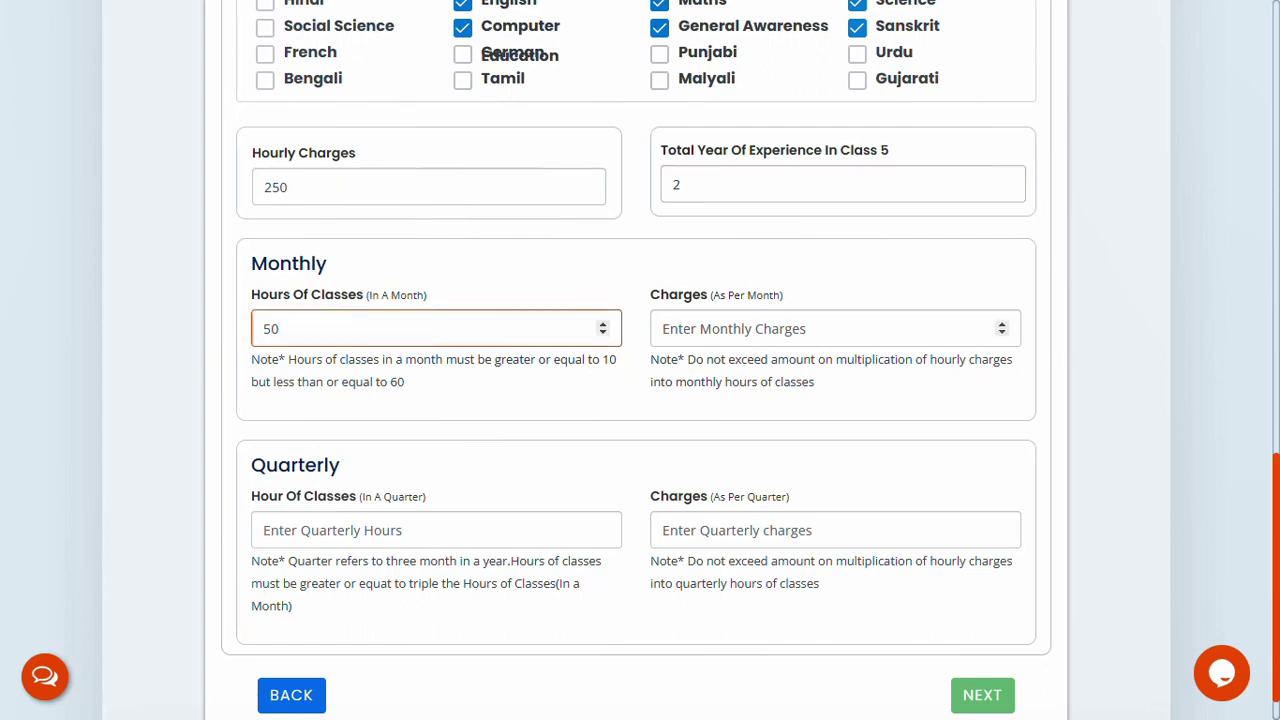
pyautogui.press('Tab')
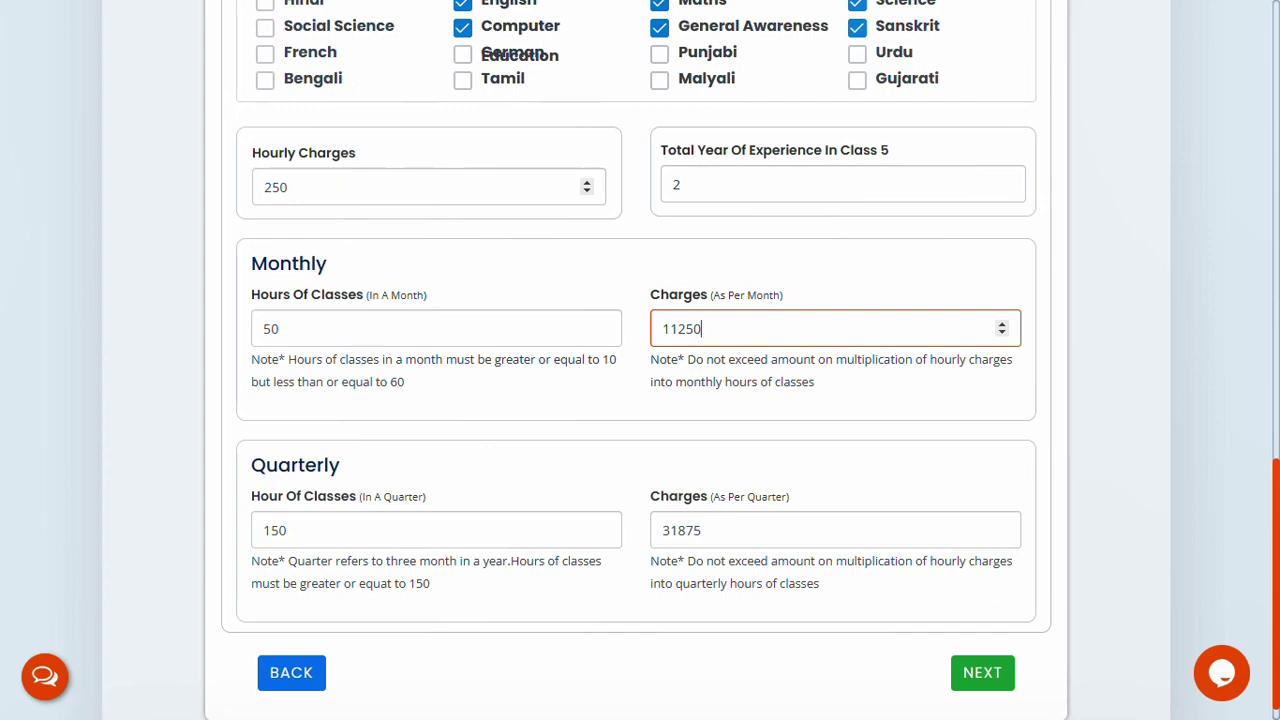
pyautogui.scroll(-1, 640, 400)
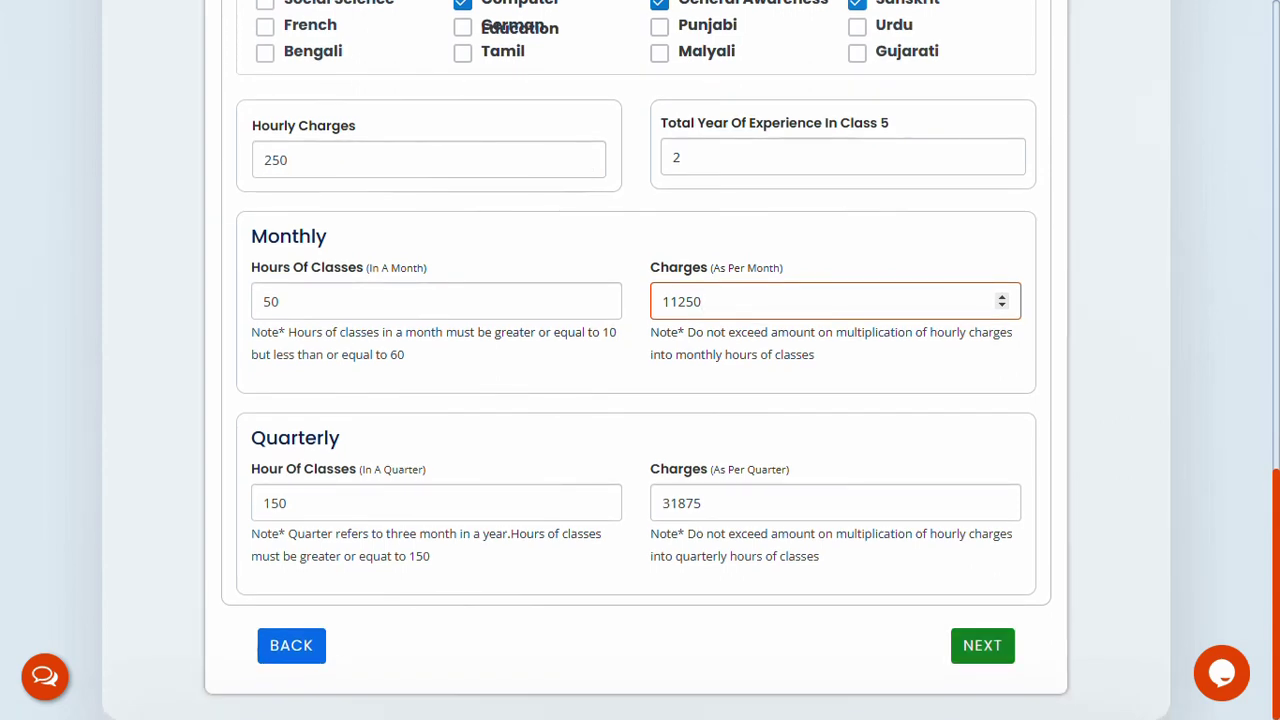
pyautogui.click(982, 645)
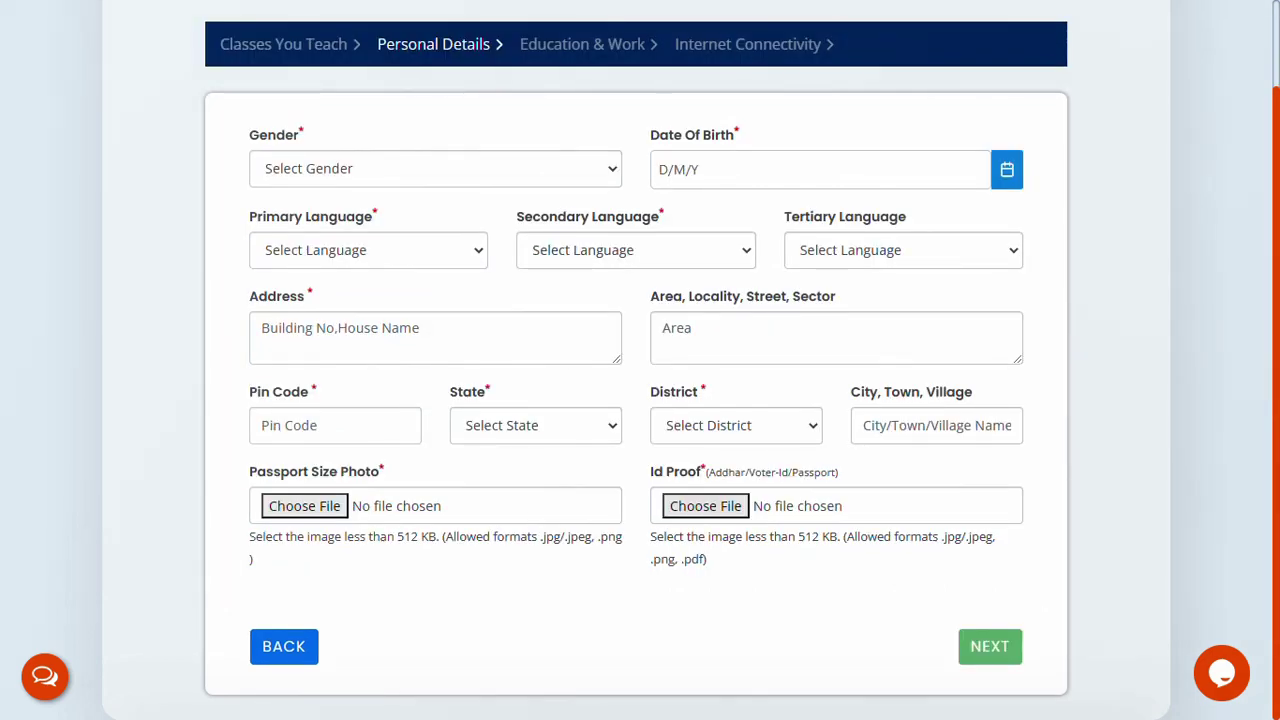
# - Set the gender to Male and open the date of birth field for entry
pyautogui.click(434, 168)
pyautogui.click(434, 216)
pyautogui.click(820, 169)
# - Choose Tamil as the primary language, English as the secondary and Telugu as the tertiary language
pyautogui.click(368, 250)
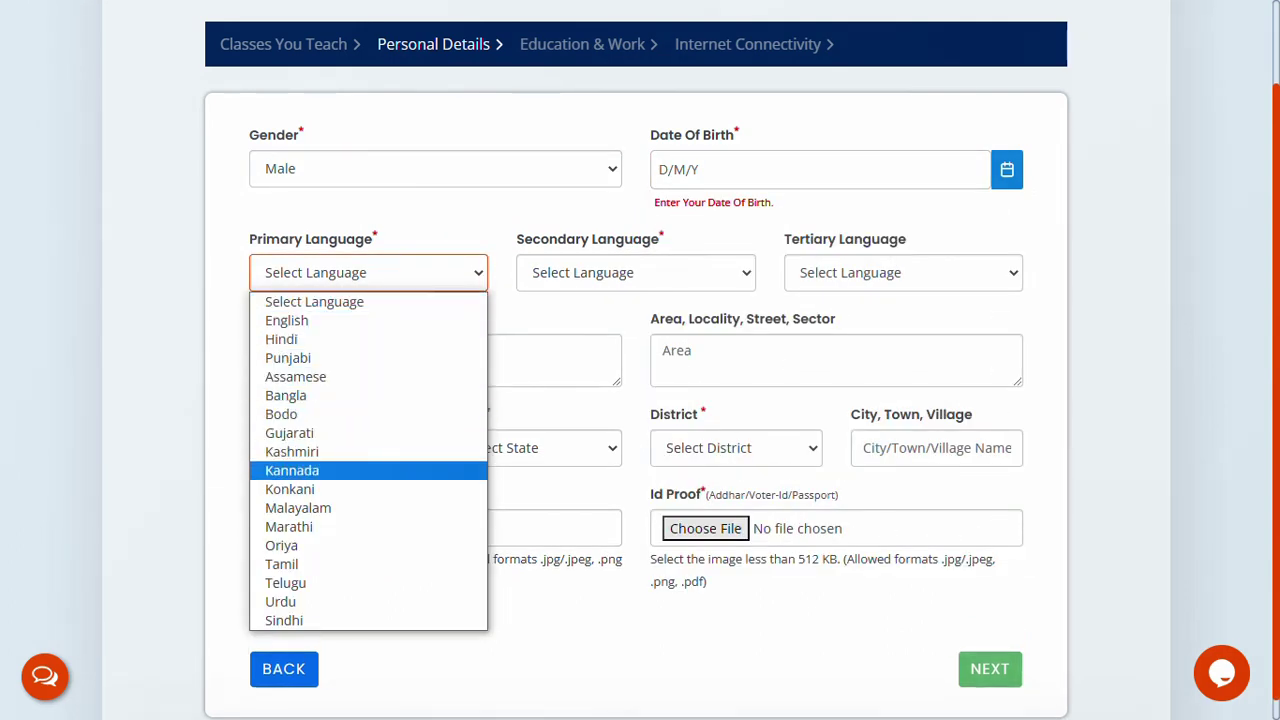
pyautogui.click(368, 564)
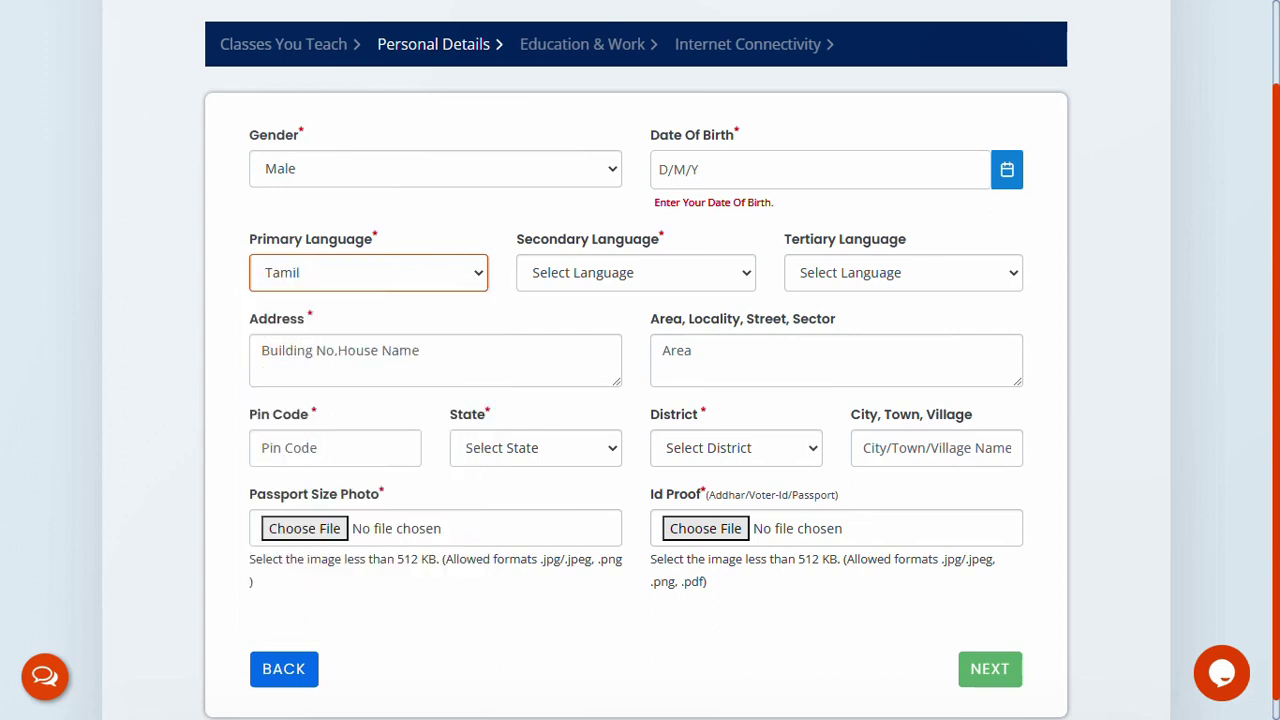
pyautogui.click(635, 272)
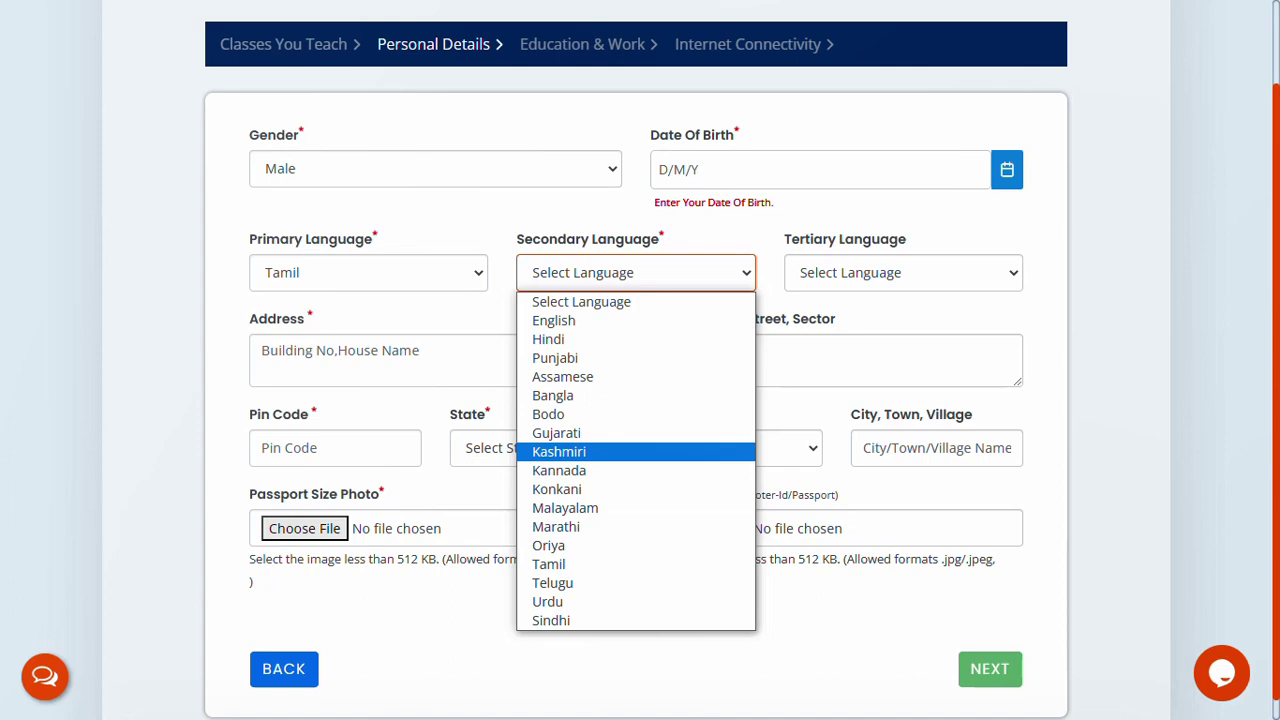
pyautogui.click(553, 320)
pyautogui.click(902, 272)
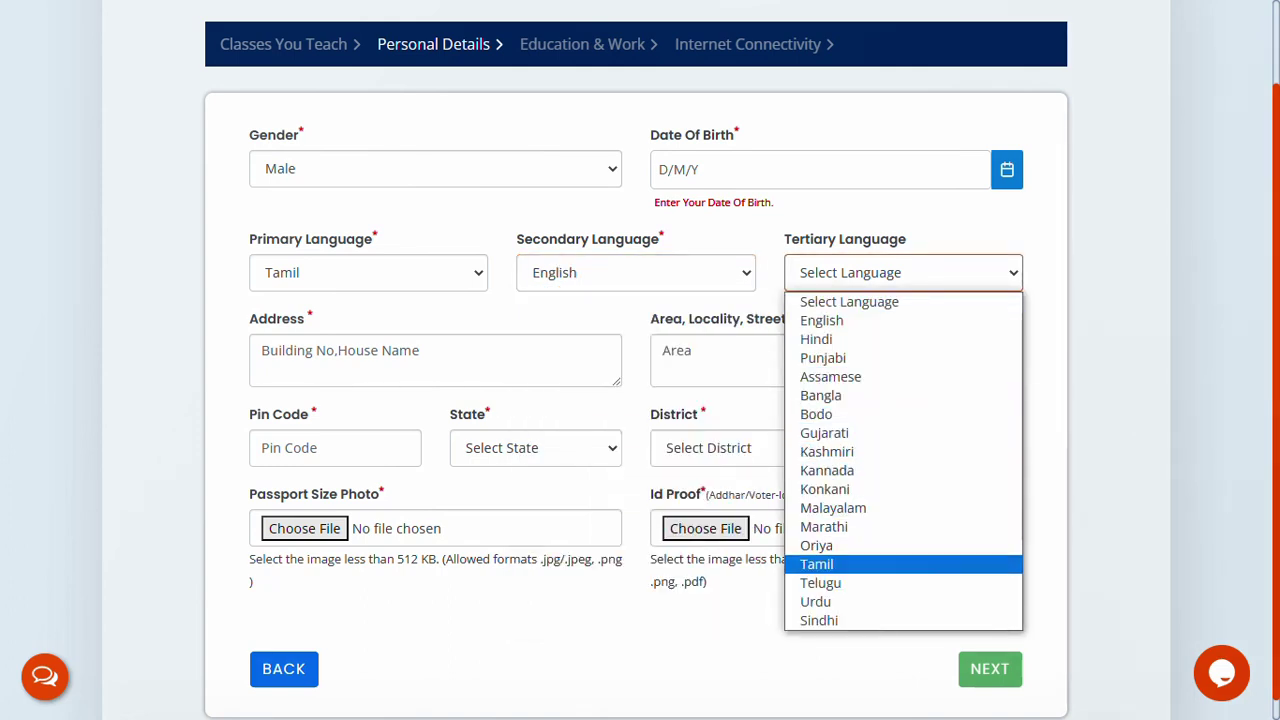
pyautogui.click(820, 583)
# - Look over the address and area fields and the rest of the personal details form without filling them in
pyautogui.click(262, 350)
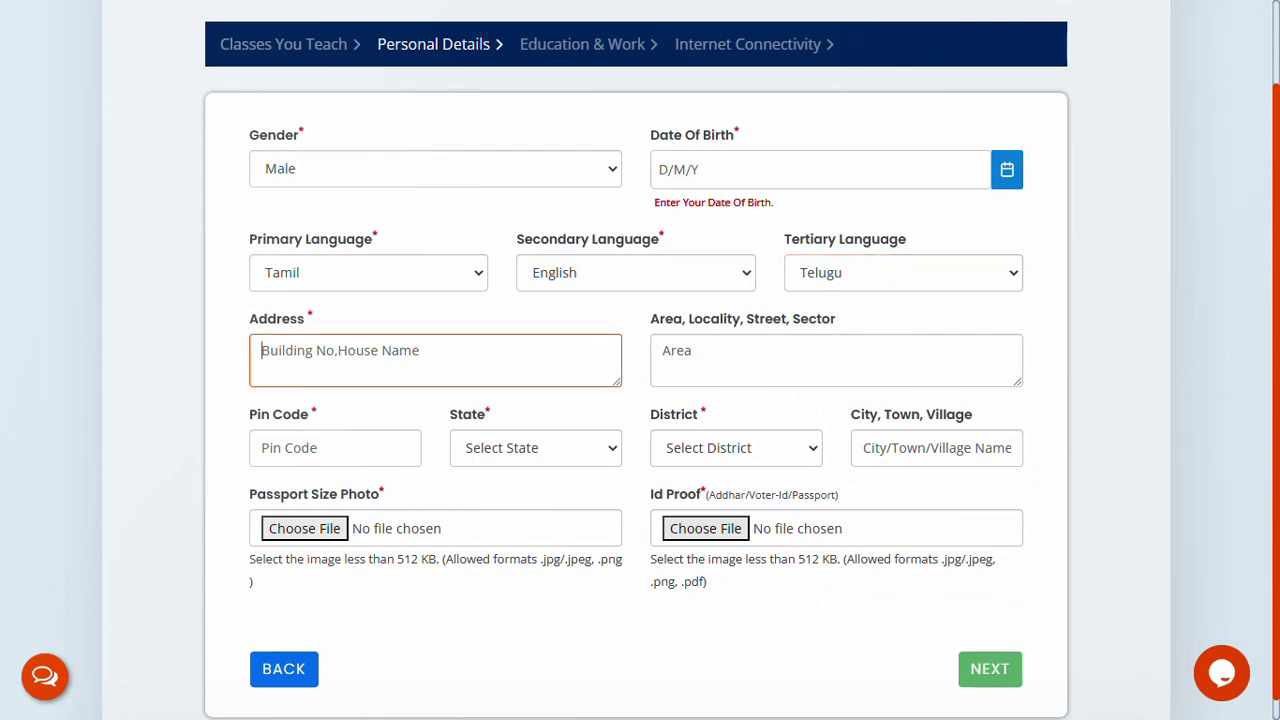
pyautogui.click(662, 350)
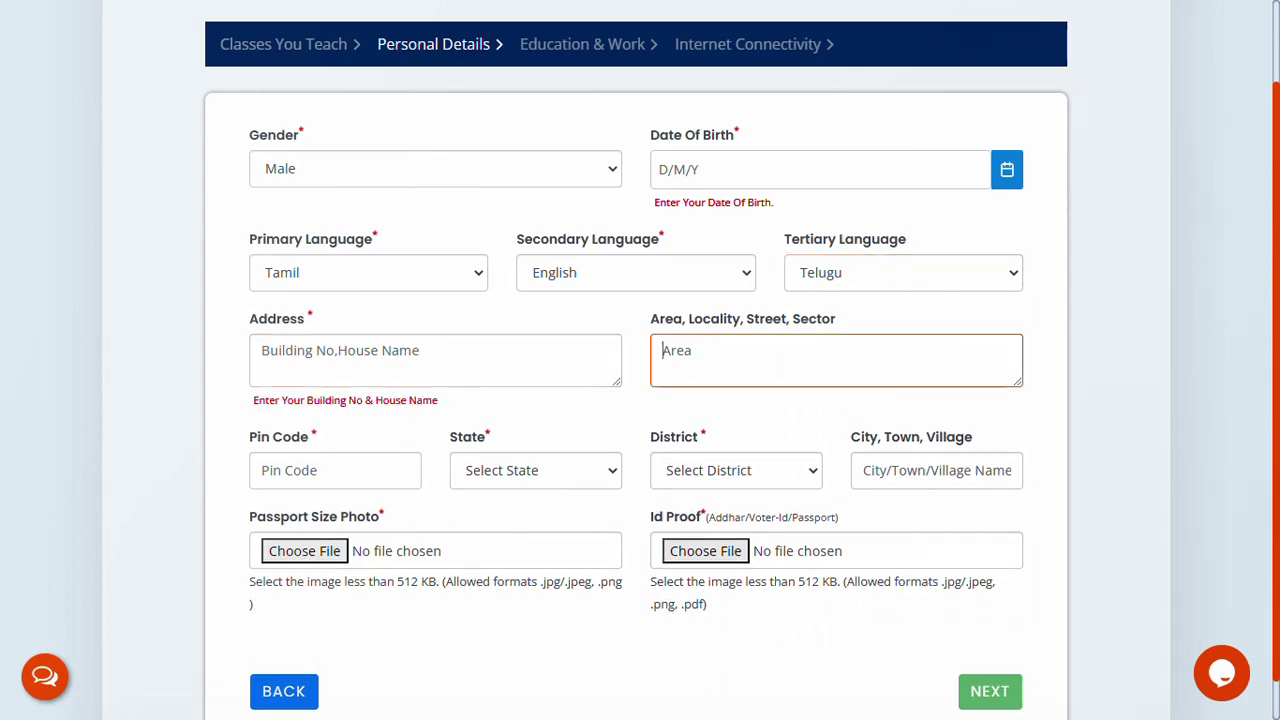
pyautogui.scroll(-1, 691, 360)
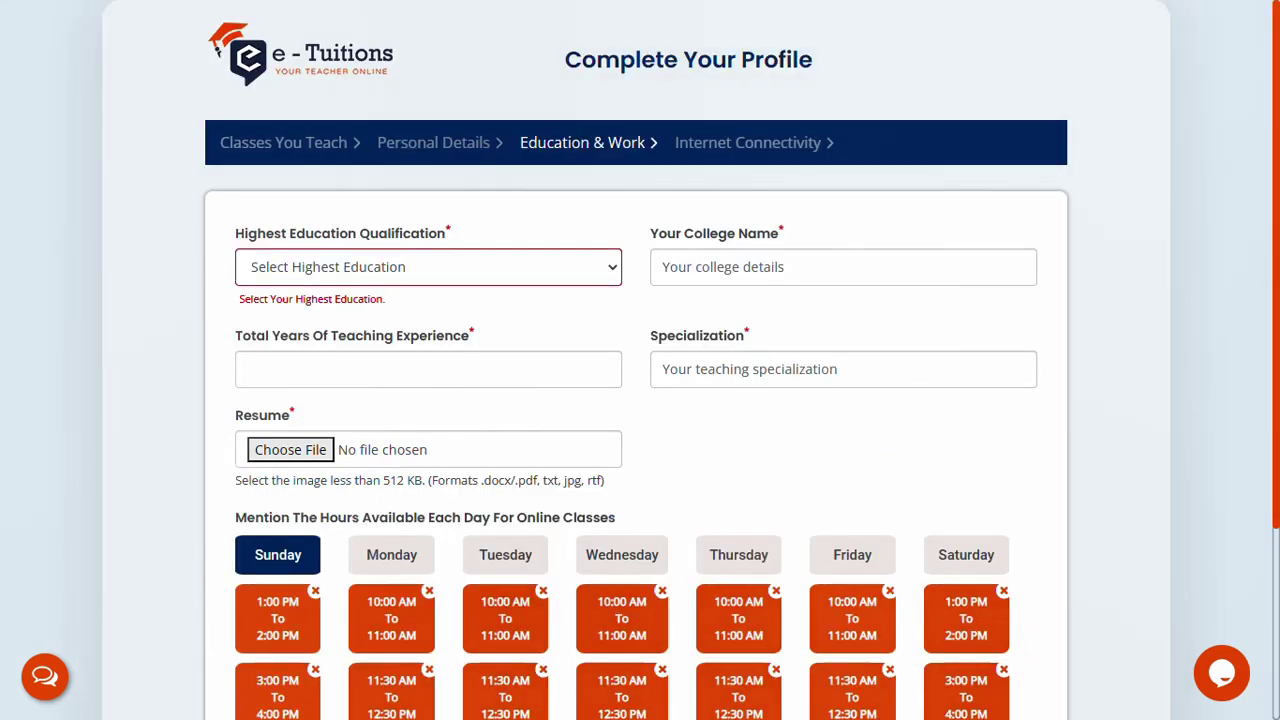
# - Set the highest education qualification to Others in the education and work form
pyautogui.scroll(-1, 640, 360)
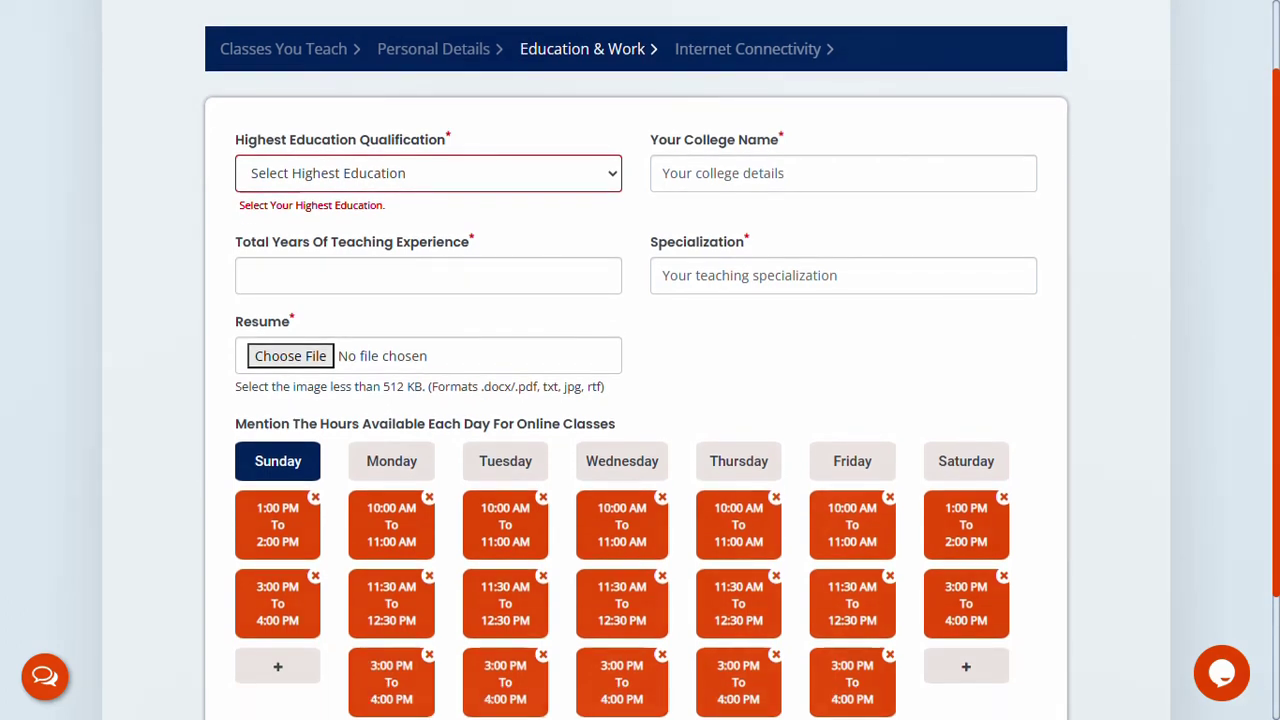
pyautogui.click(427, 173)
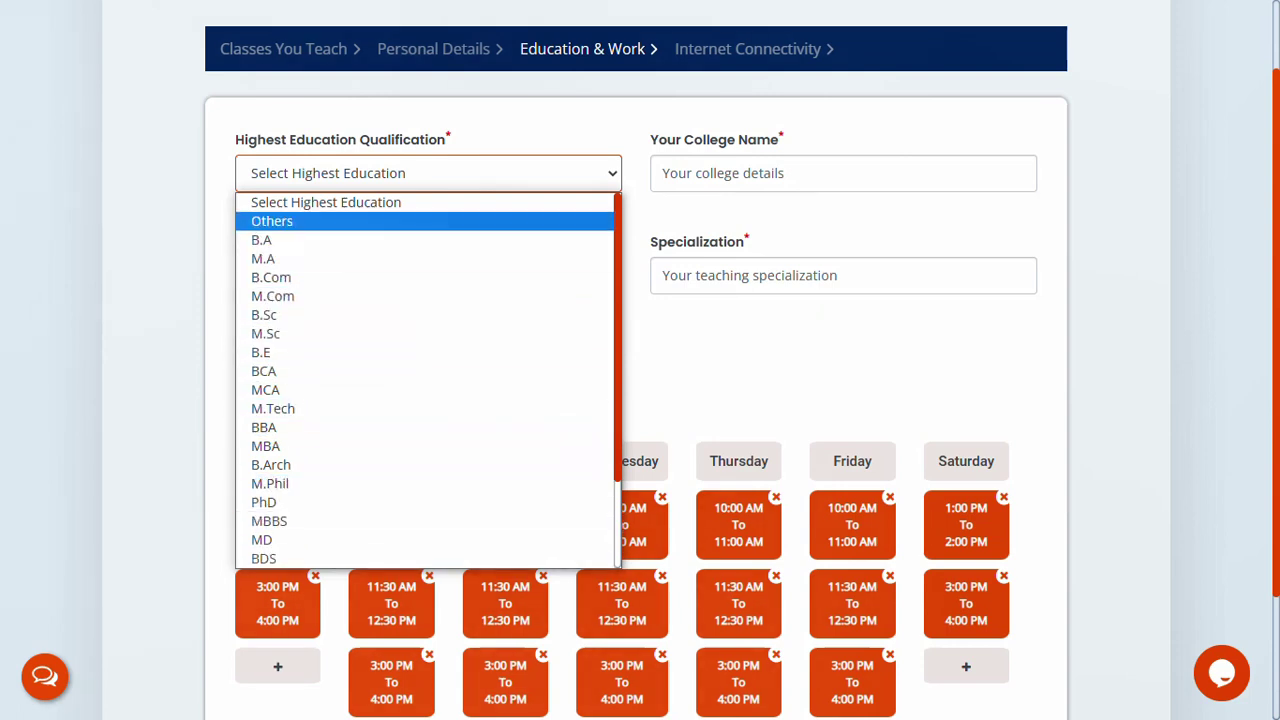
pyautogui.press('Return')
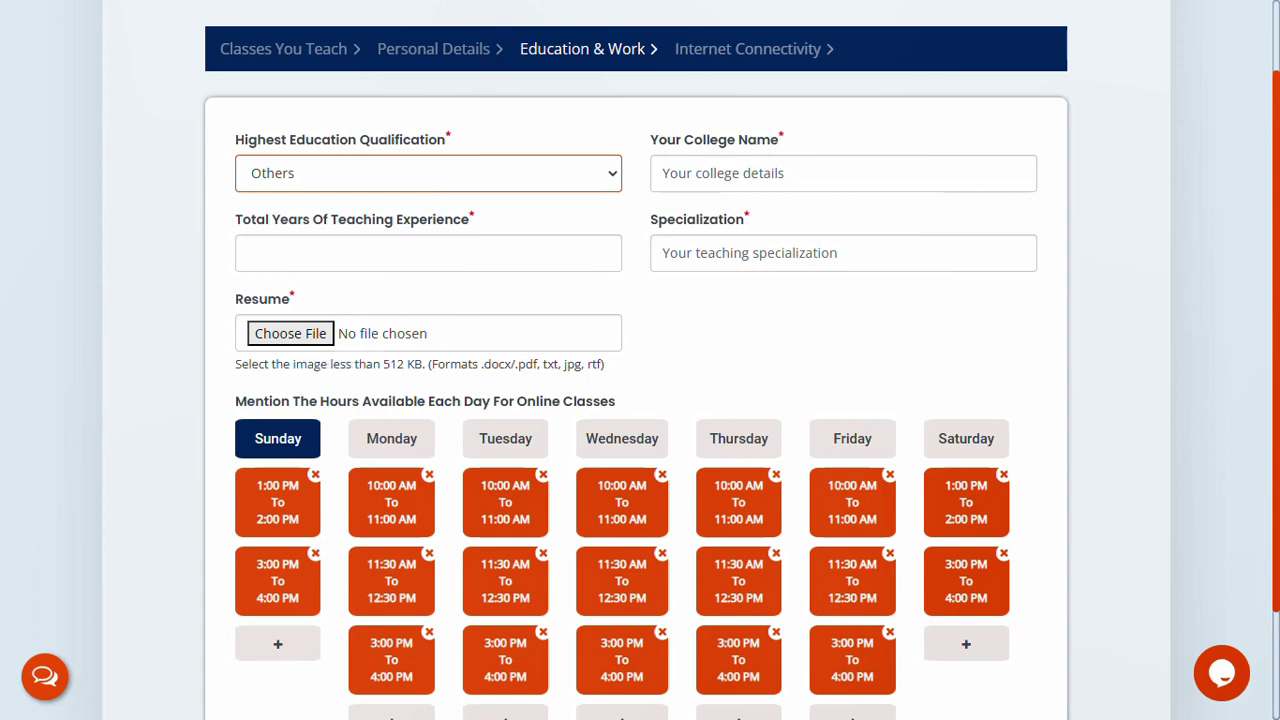
# - Remove the 1:00 PM to 2:00 PM slot from Sunday's available hours and open the option for adding another Sunday slot
pyautogui.scroll(-2, 640, 360)
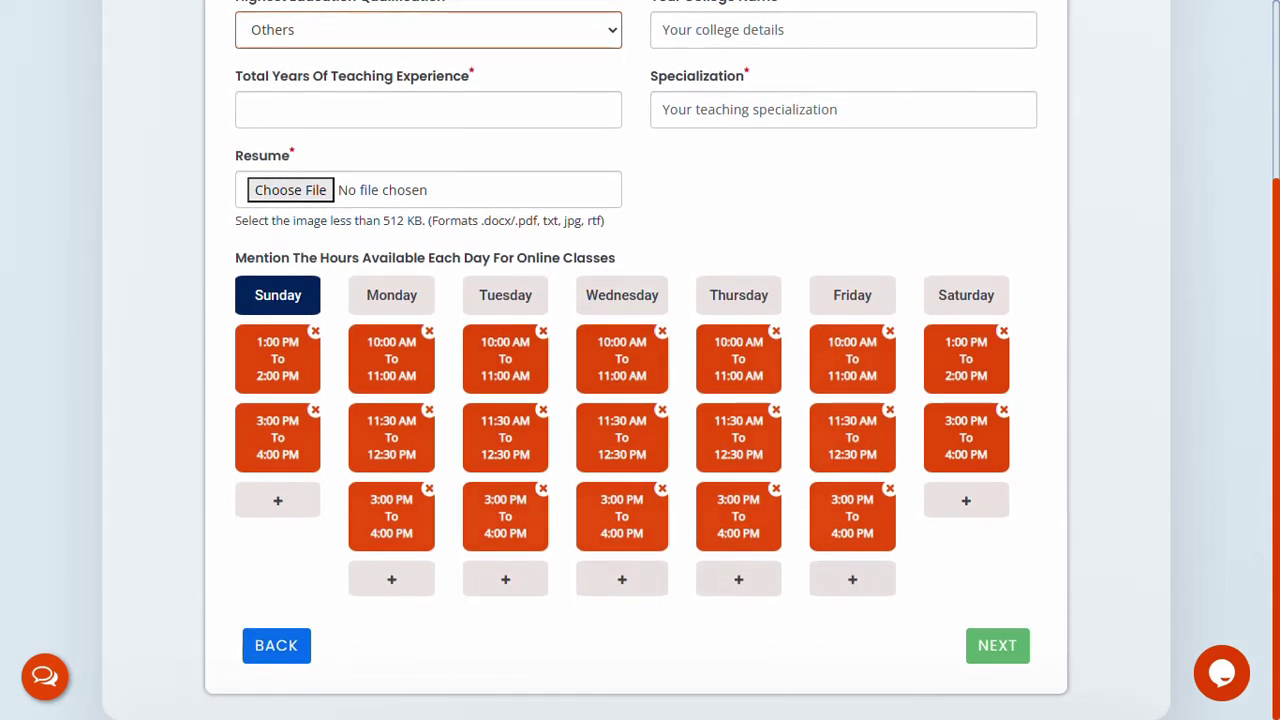
pyautogui.click(315, 331)
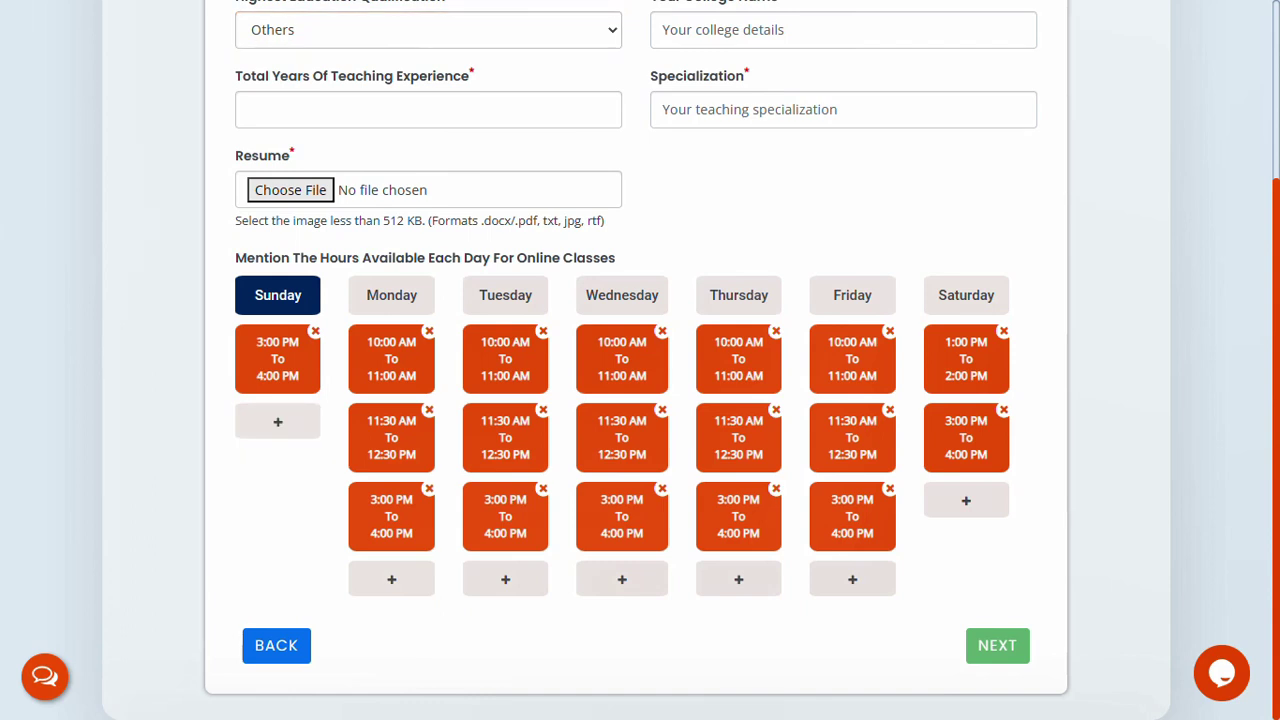
pyautogui.click(277, 421)
pyautogui.click(960, 213)
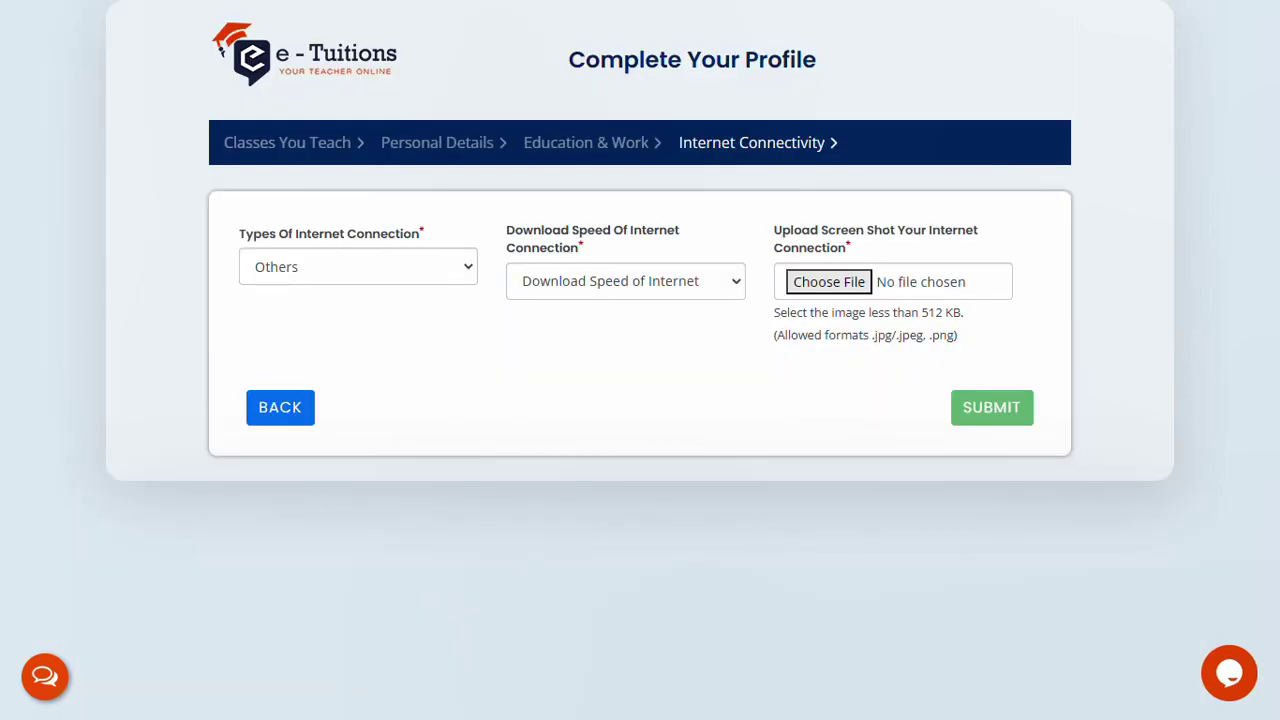
# - Choose Others as the internet connection type and view the download speed options without choosing one
pyautogui.click(358, 266)
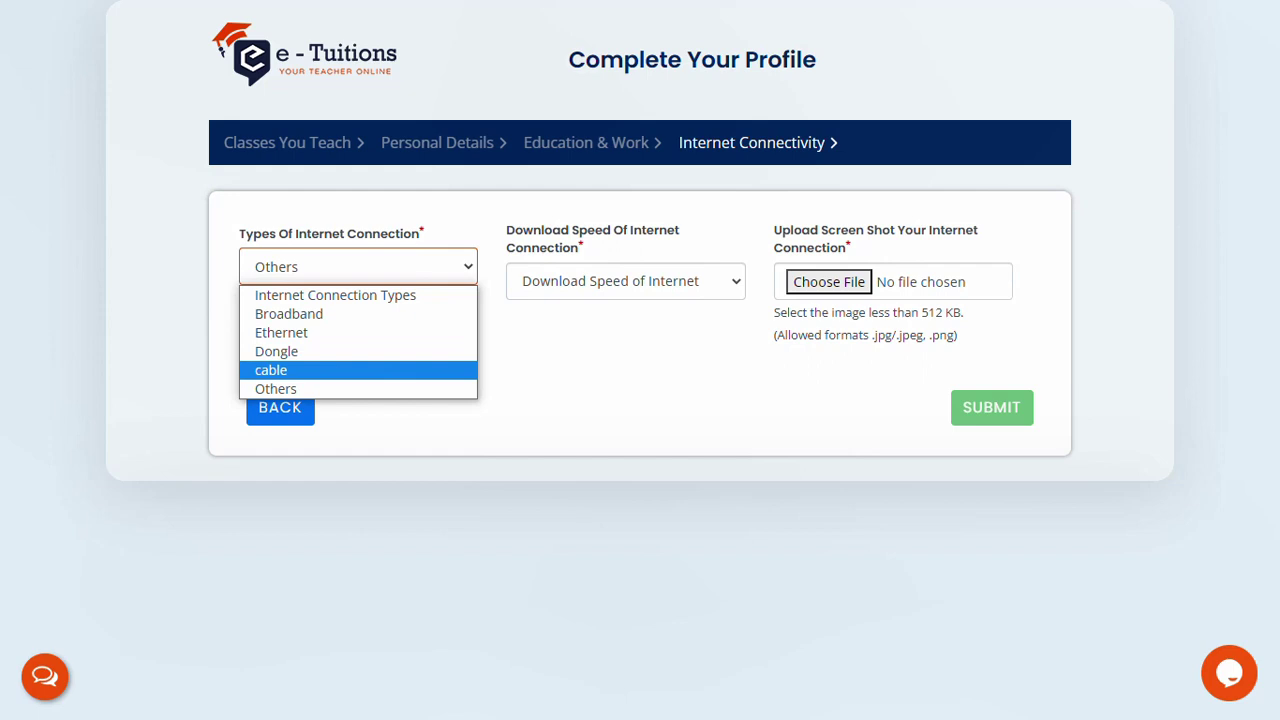
pyautogui.click(275, 388)
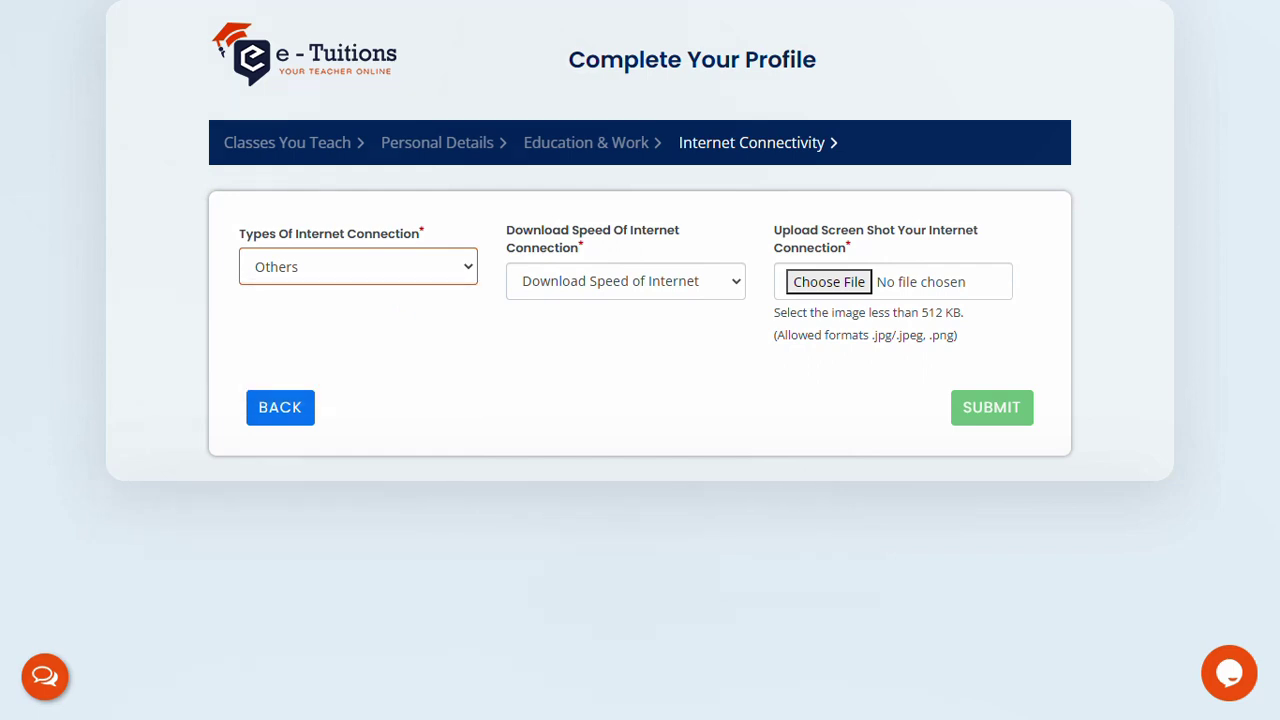
pyautogui.click(625, 281)
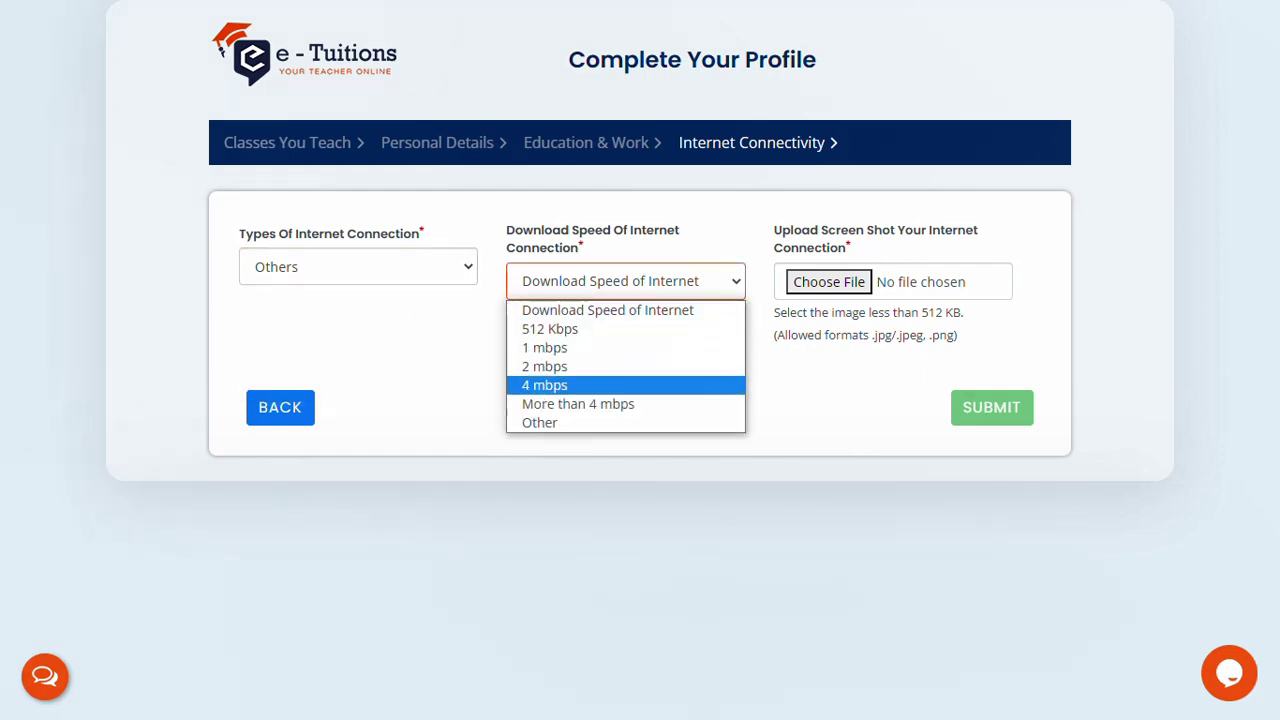
pyautogui.press('Escape')
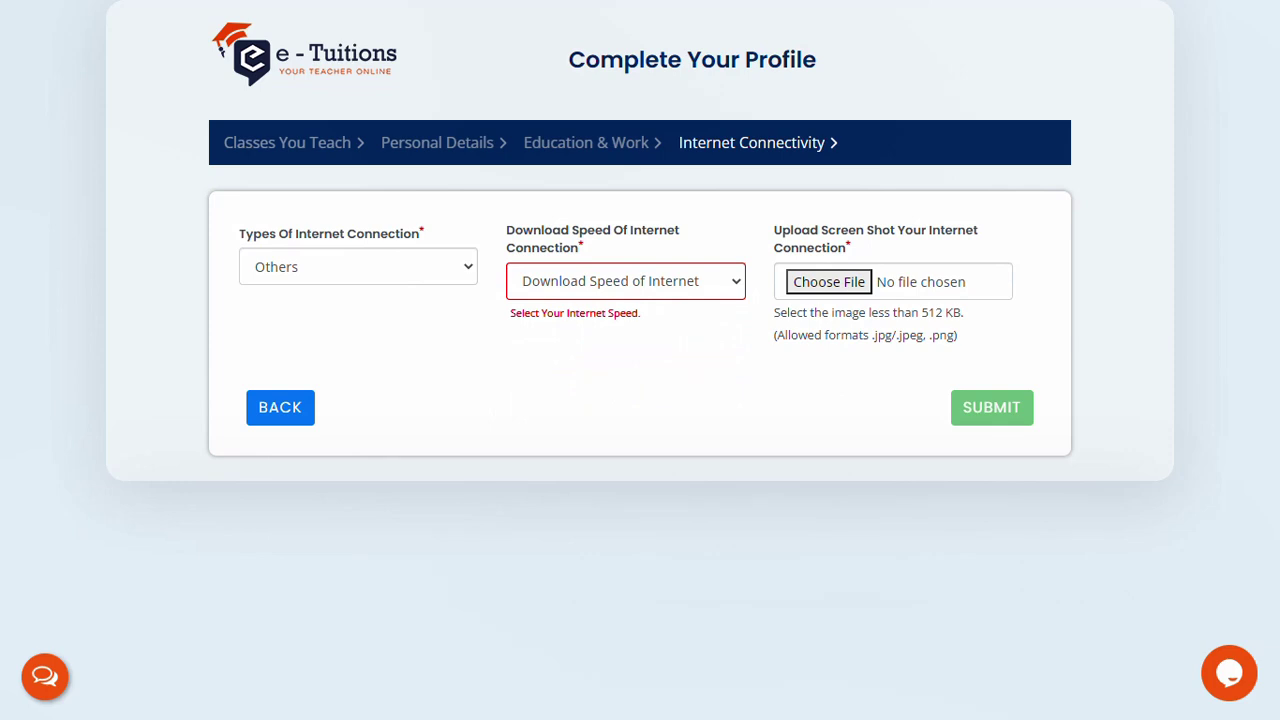